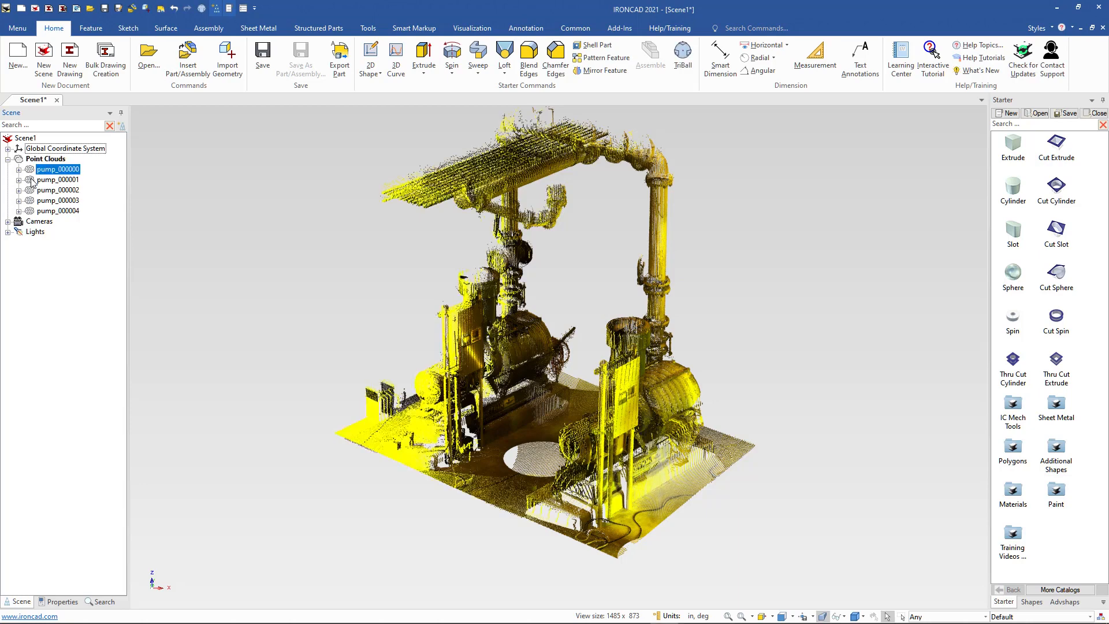
Hide the pump_000001 and pump_000002 point clouds.
left_click(33, 181)
left_click(33, 193)
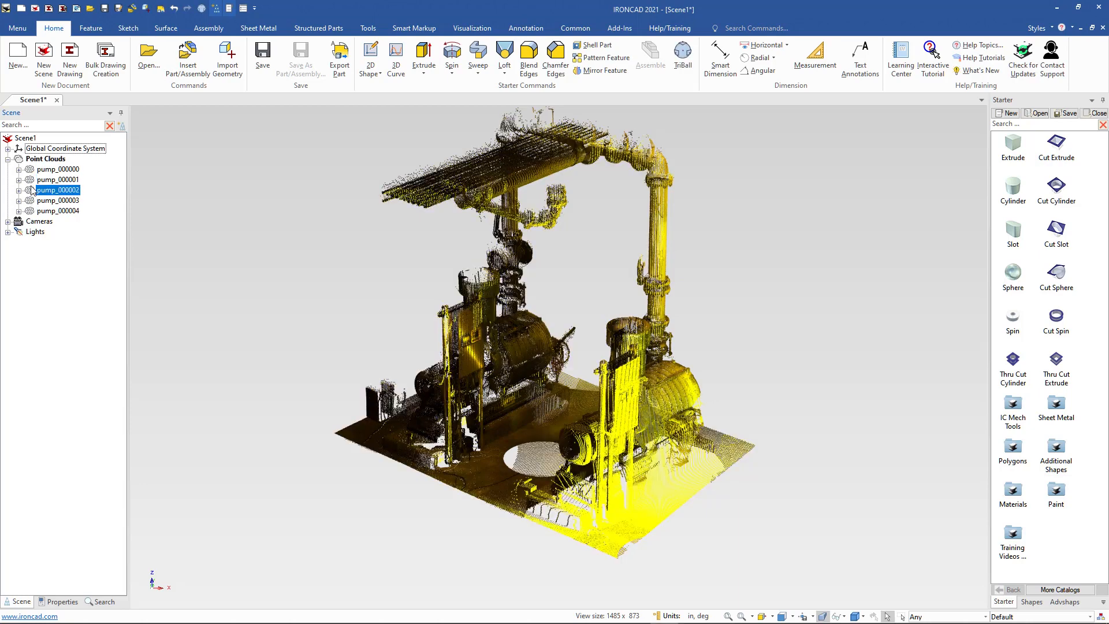
left_click(32, 182)
right_click(31, 182)
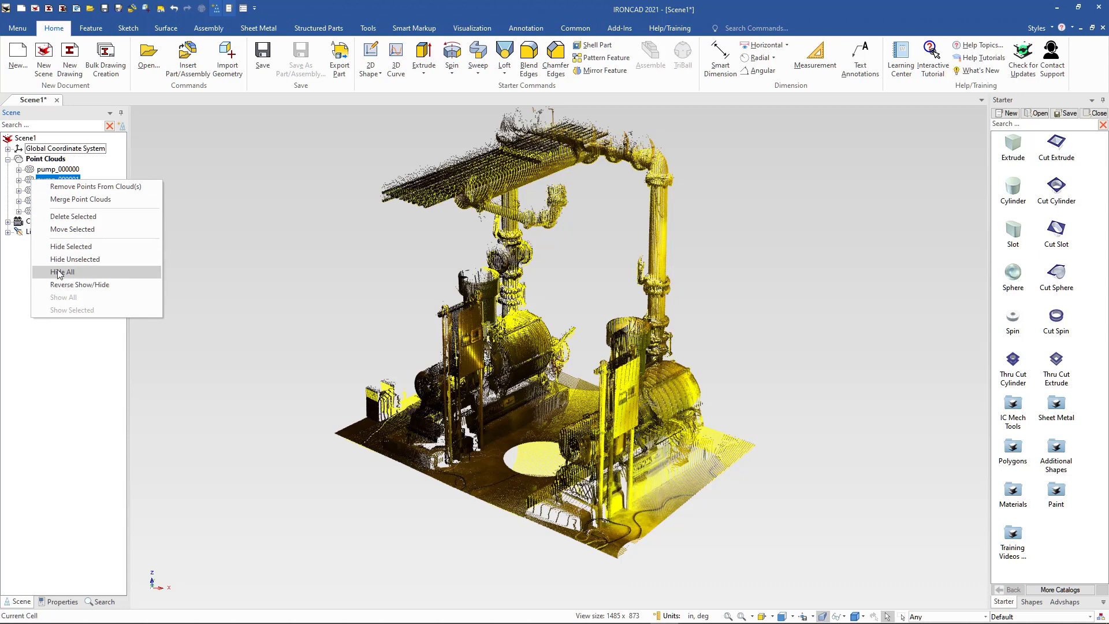
left_click(59, 247)
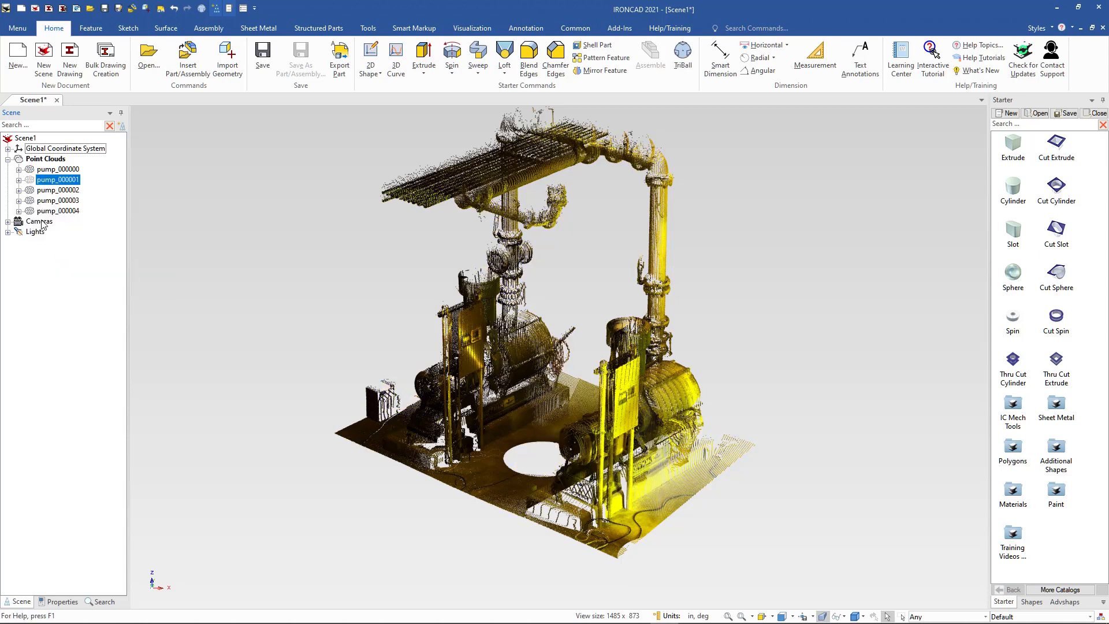
left_click(32, 192)
right_click(31, 191)
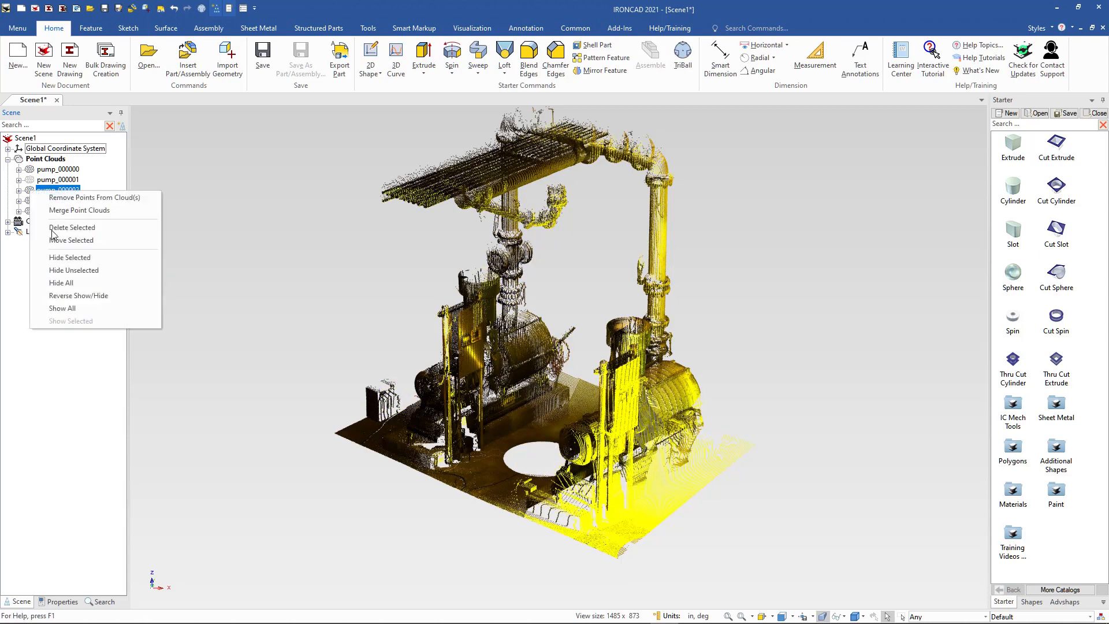
left_click(59, 261)
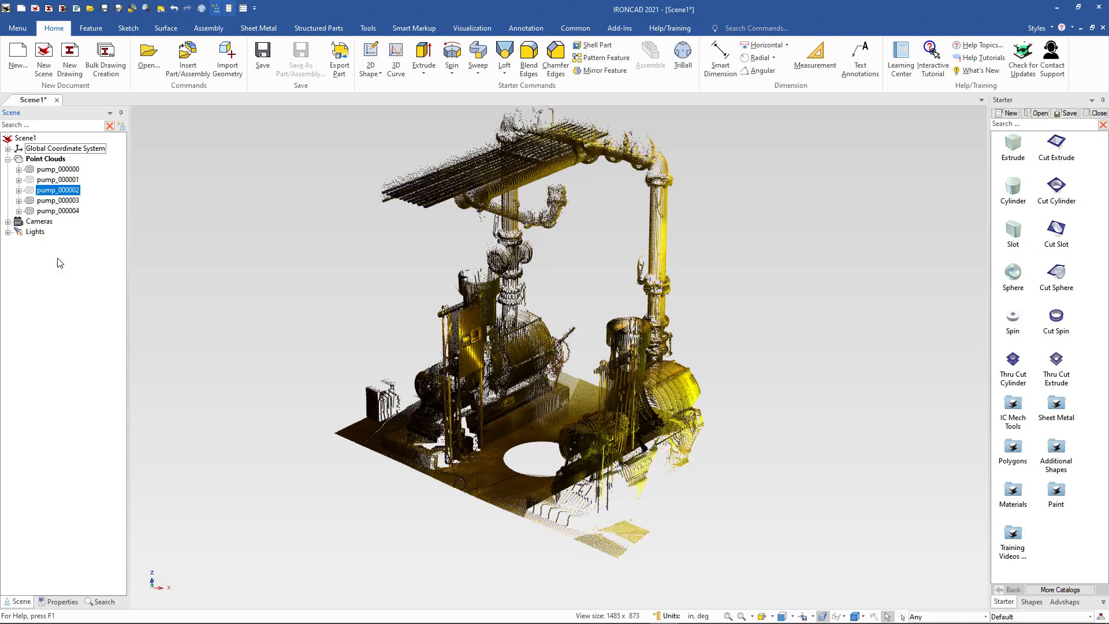
Reverse which point clouds are shown and hidden, inspect the scan, and reverse the visibility back.
right_click(30, 190)
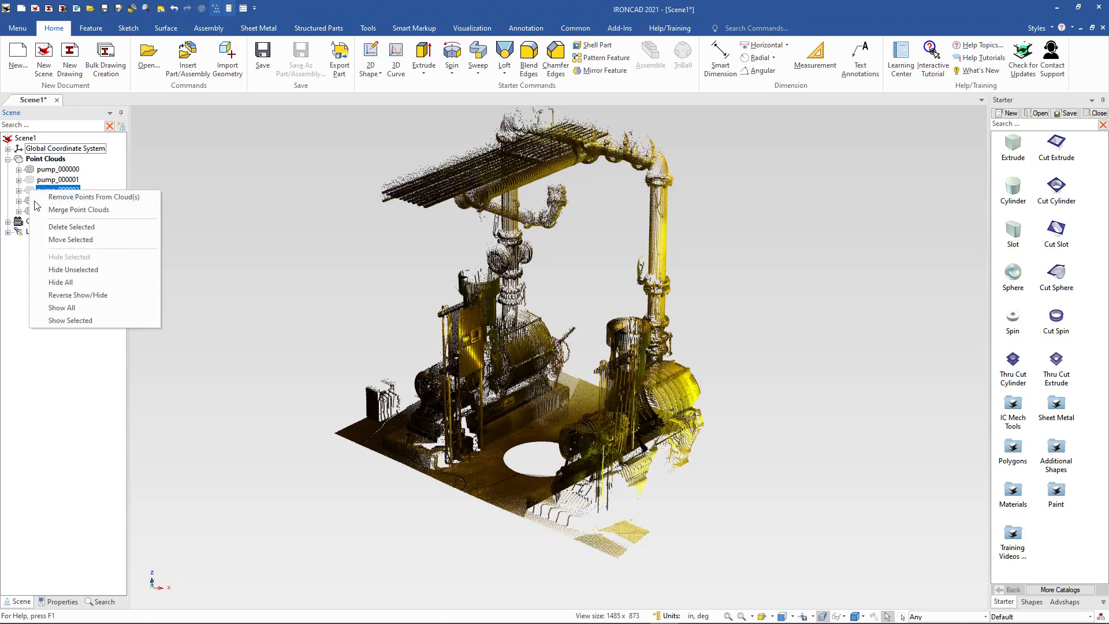
left_click(73, 295)
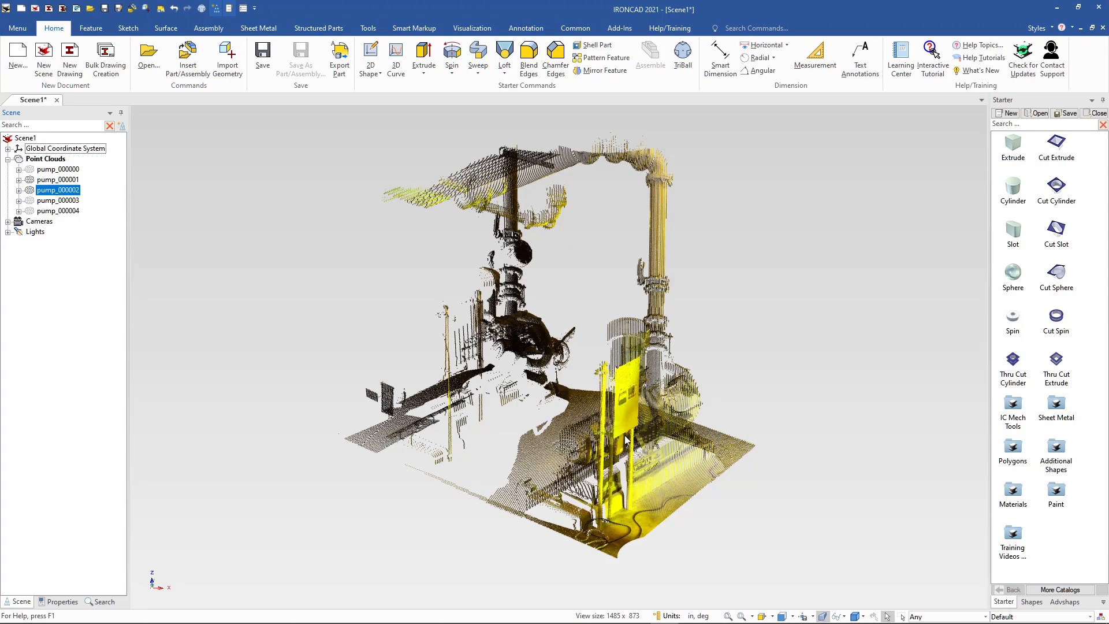
scroll(623, 439, "up", 4)
scroll(531, 380, "down", 4)
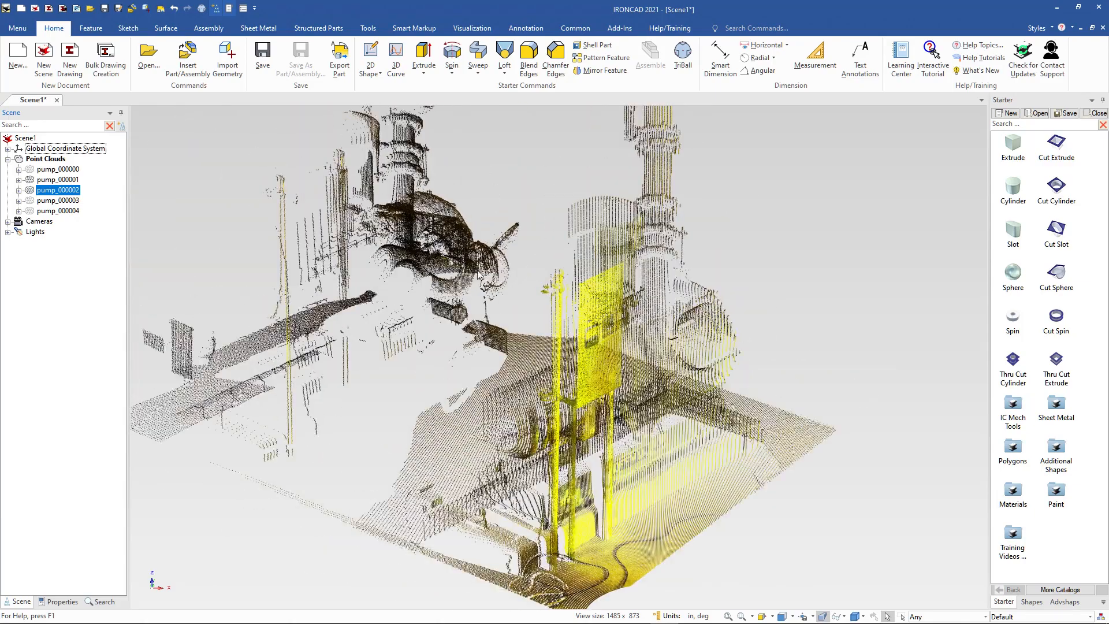
right_click(32, 192)
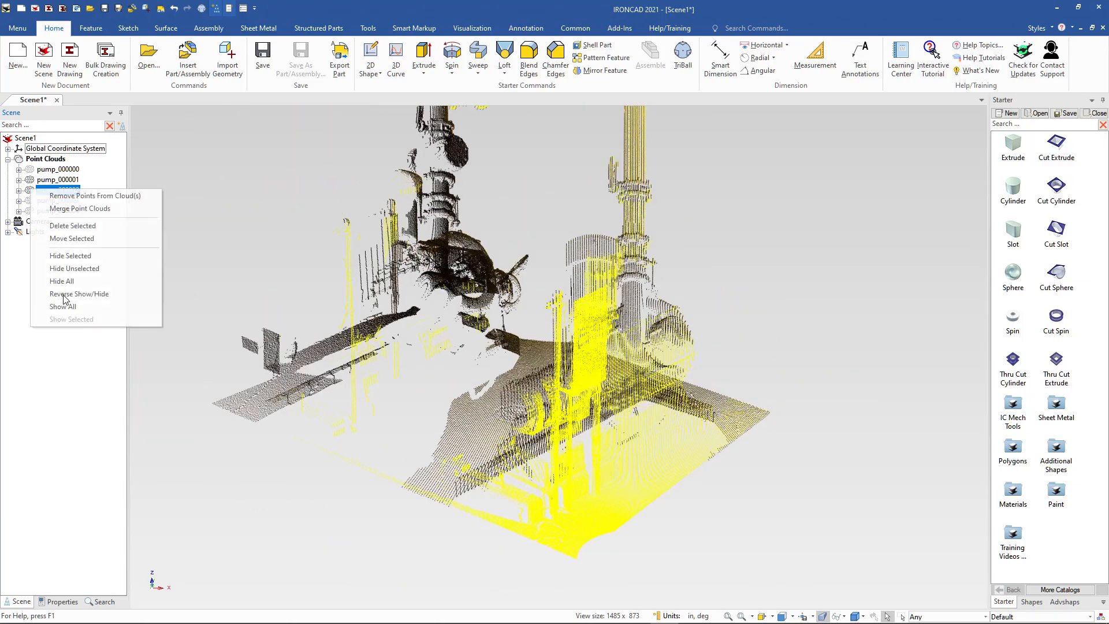
left_click(67, 299)
scroll(567, 379, "up", 5)
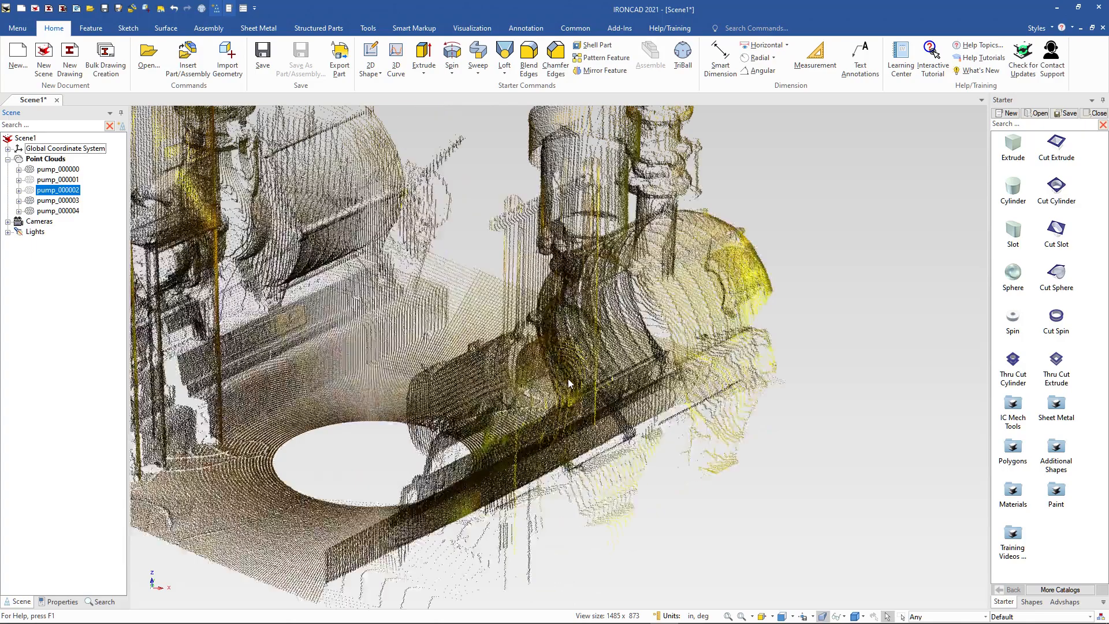
scroll(493, 365, "down", 5)
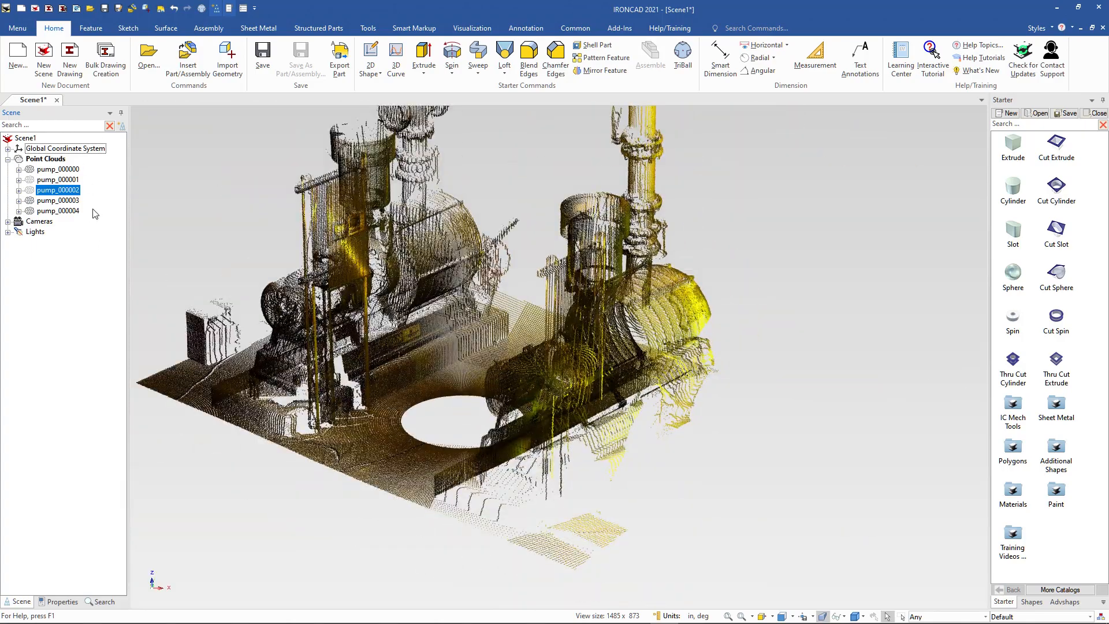
Show all point clouds and fit the whole pump scan in view.
right_click(72, 192)
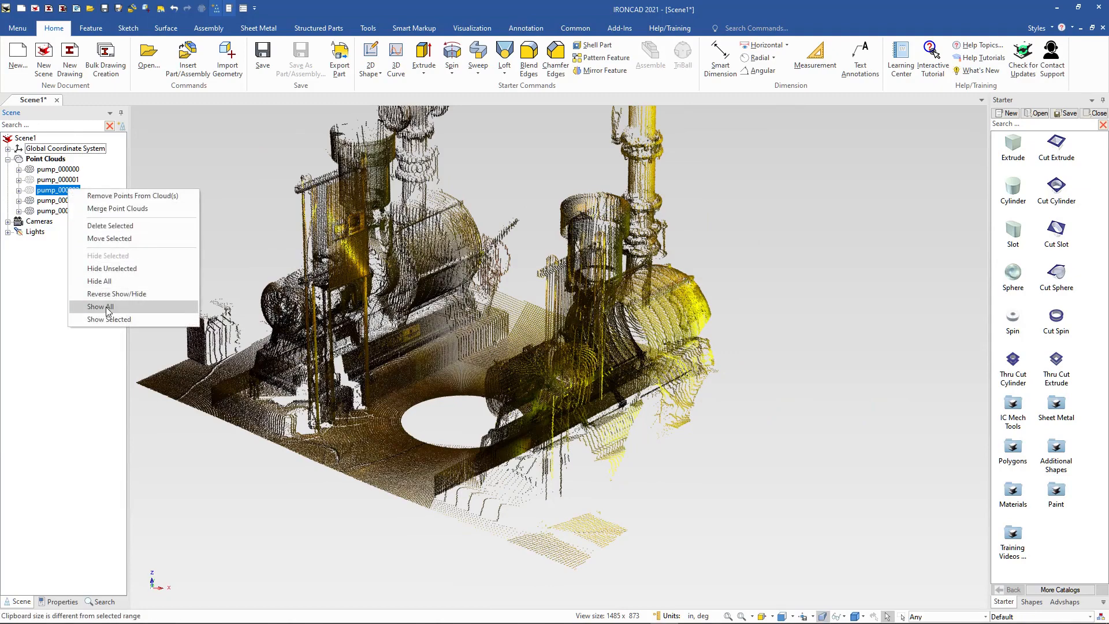
left_click(95, 305)
left_click(217, 219)
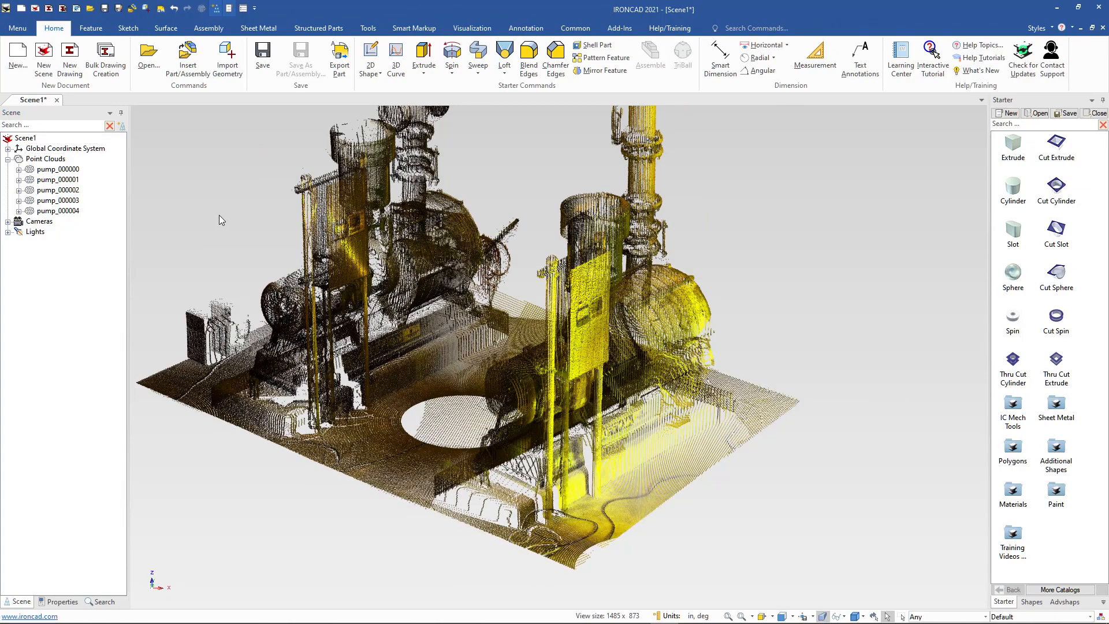
key("F8")
scroll(636, 441, "up", 4)
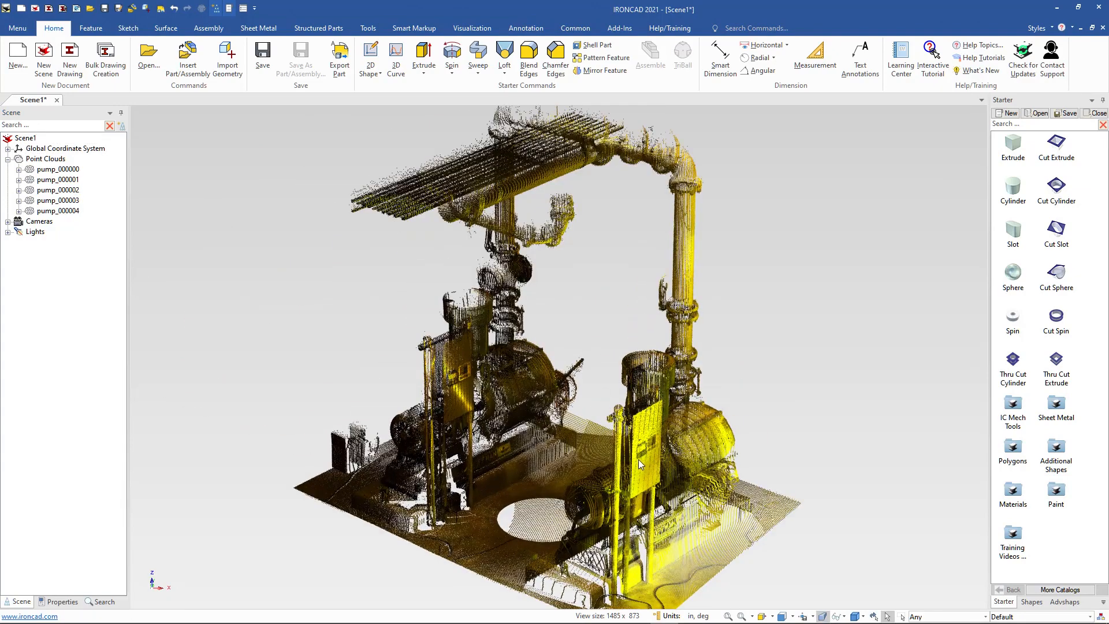
scroll(638, 459, "down", 2)
middle_click_drag(595, 446, 581, 428, "shift")
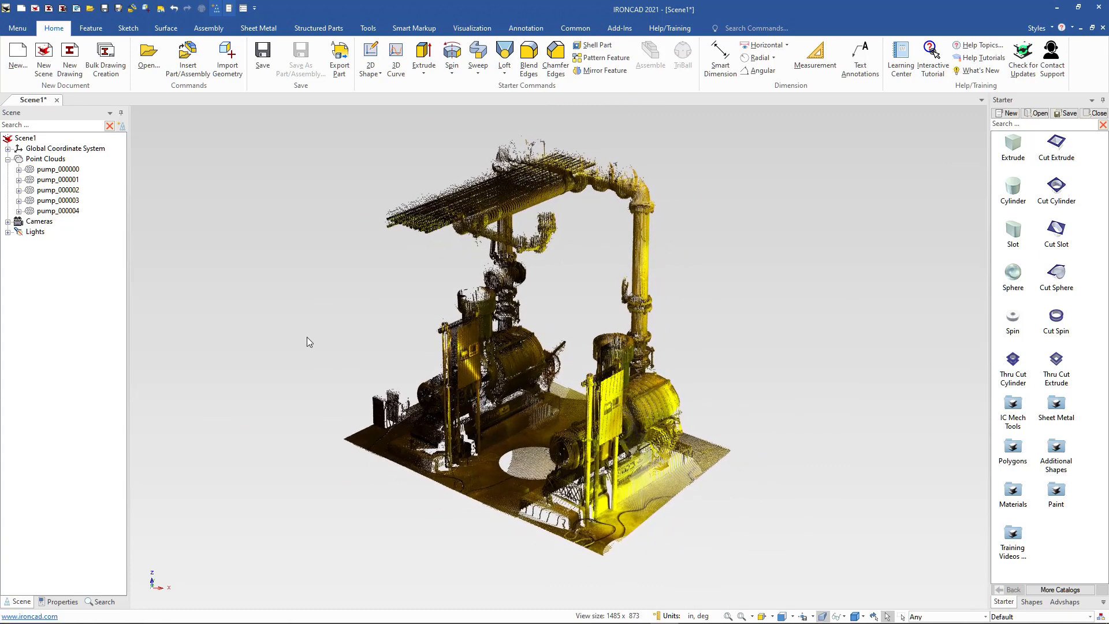
Hide point clouds pump_000001 through pump_000004 to isolate pump_000000.
left_click(32, 170)
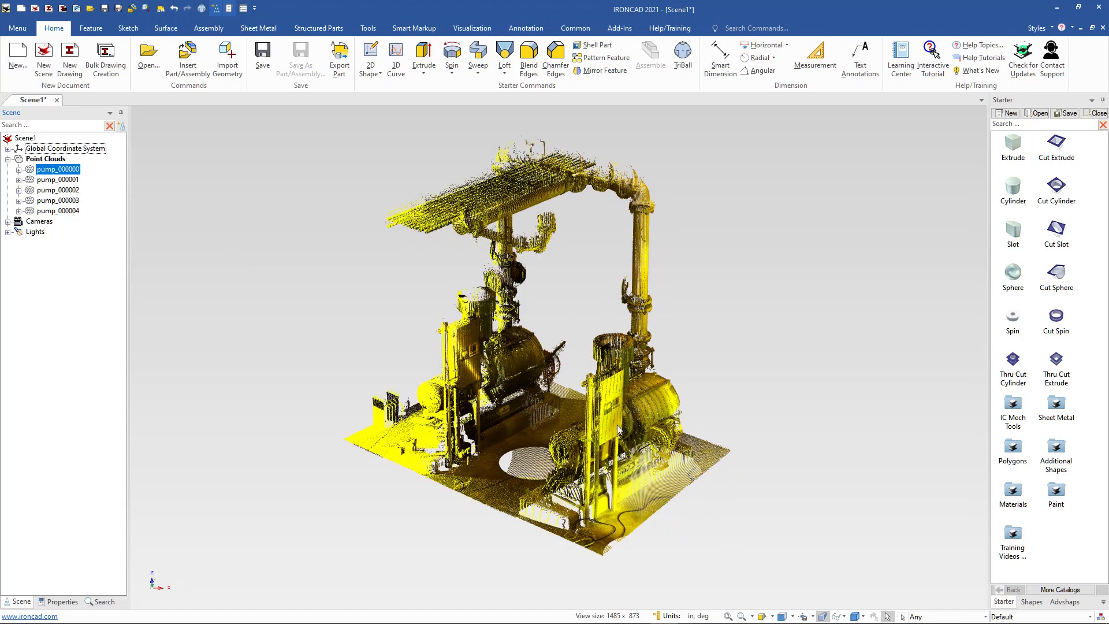
left_click(32, 181)
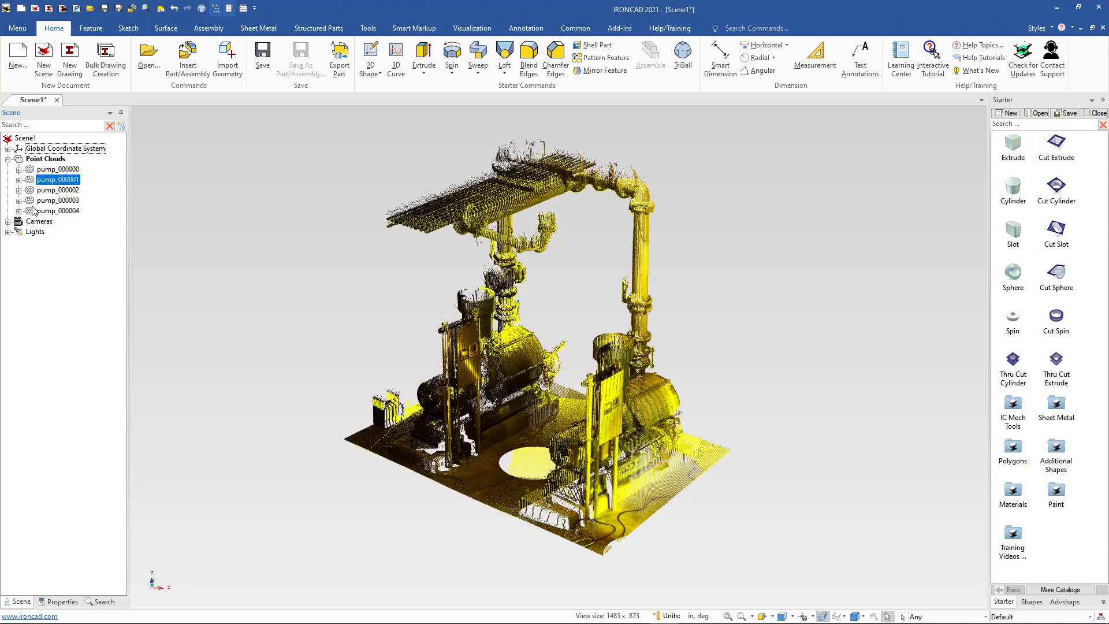
left_click(32, 211)
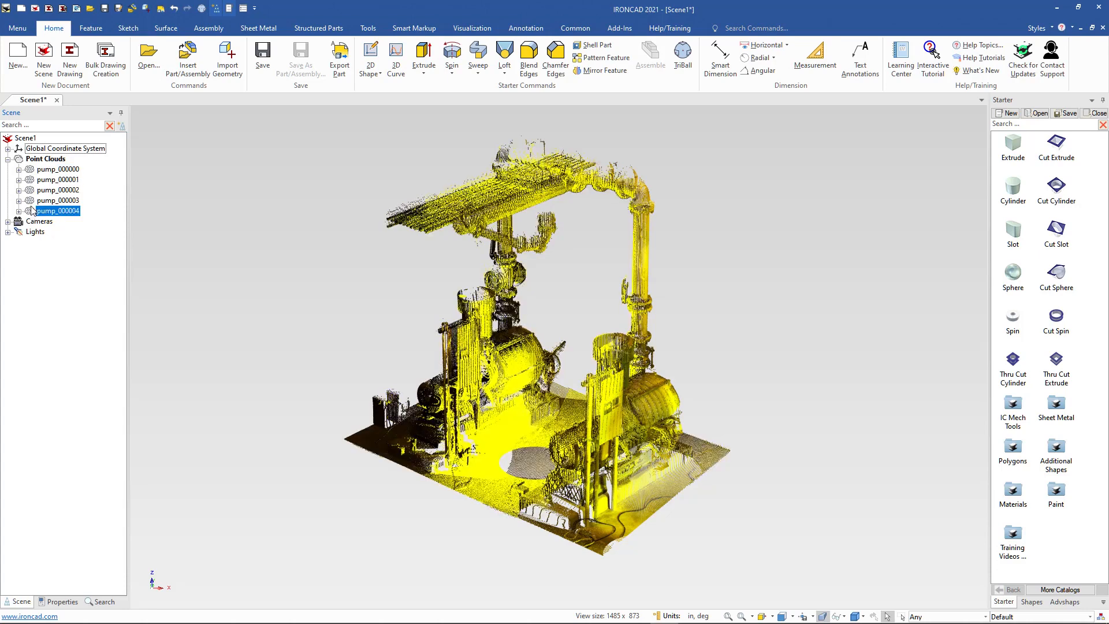
left_click(32, 201, "ctrl")
left_click(32, 190, "ctrl")
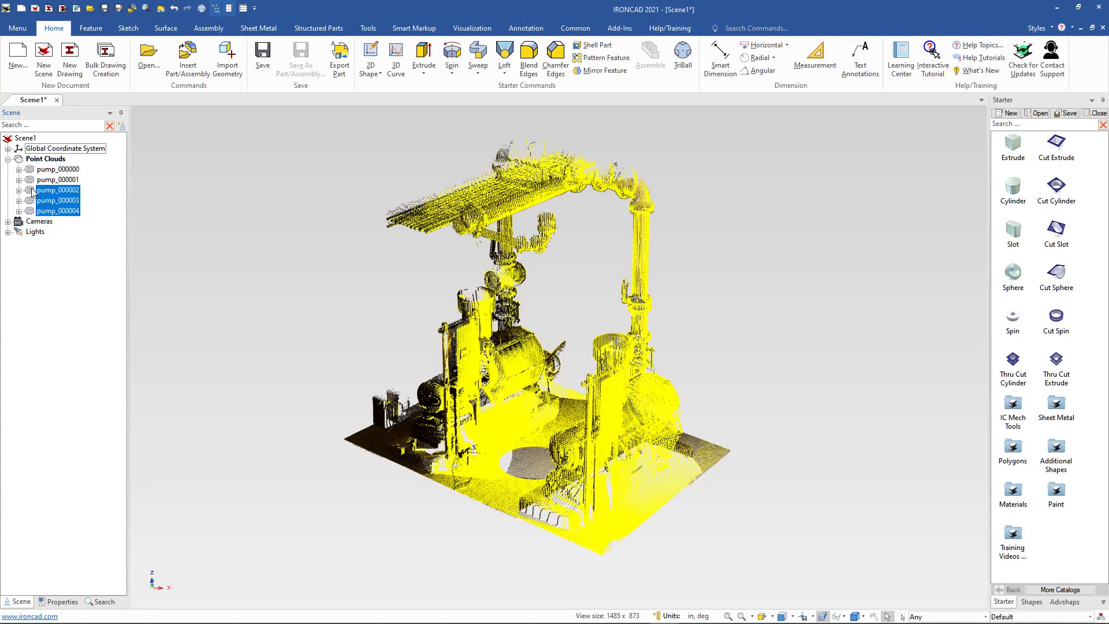
left_click(32, 179, "ctrl")
right_click(31, 179)
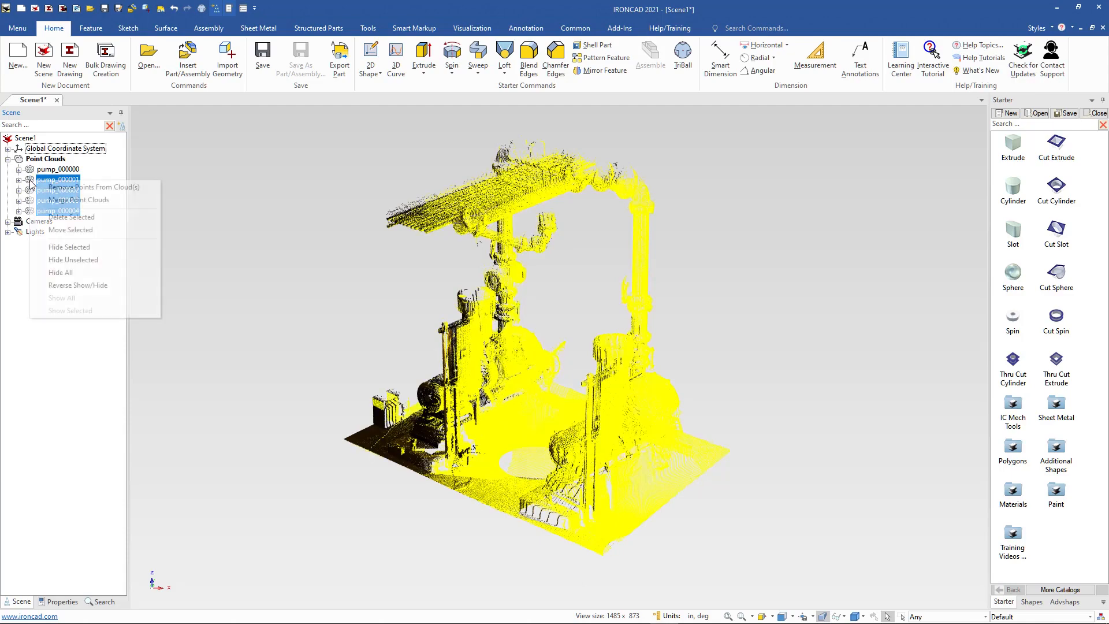
left_click(68, 247)
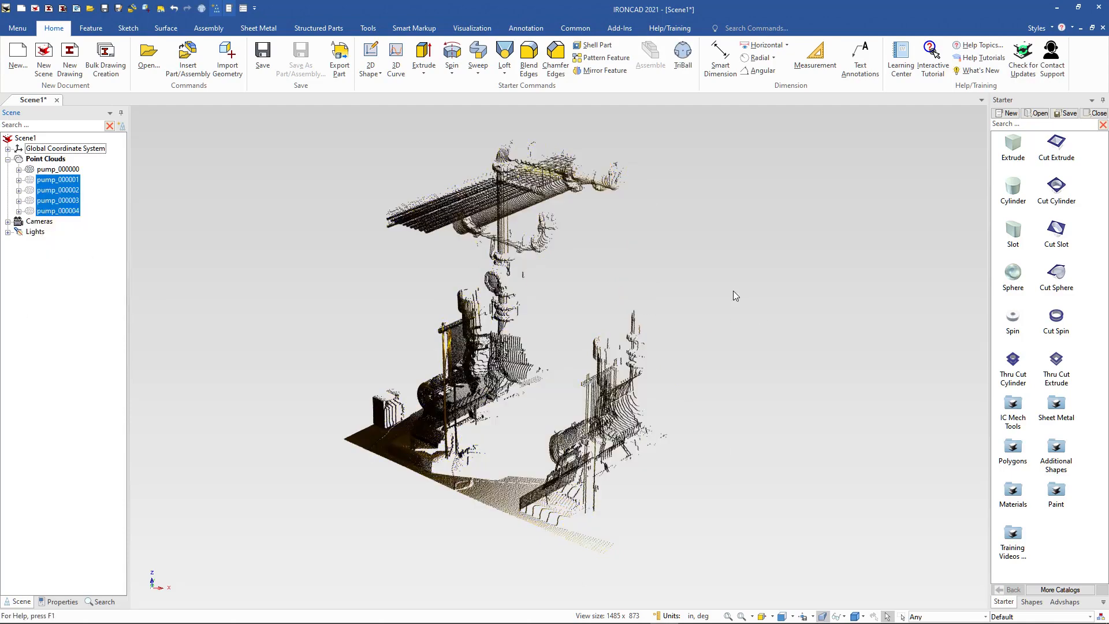
middle_click_drag(734, 286, 752, 263)
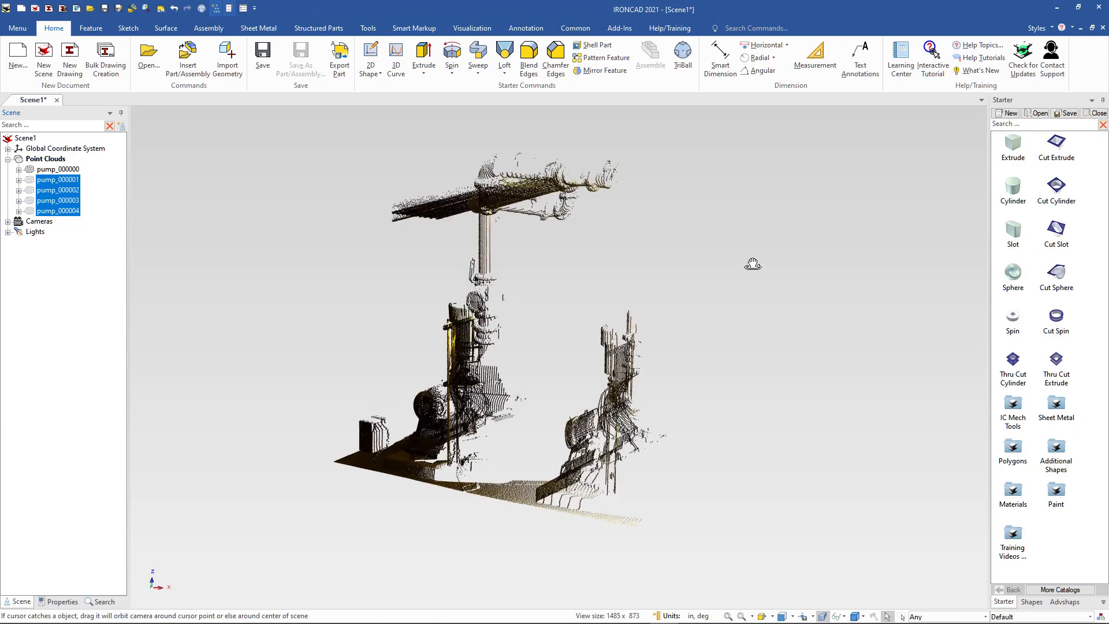
Delete the pump_000000 point cloud and show all the remaining hidden clouds.
left_click(30, 171)
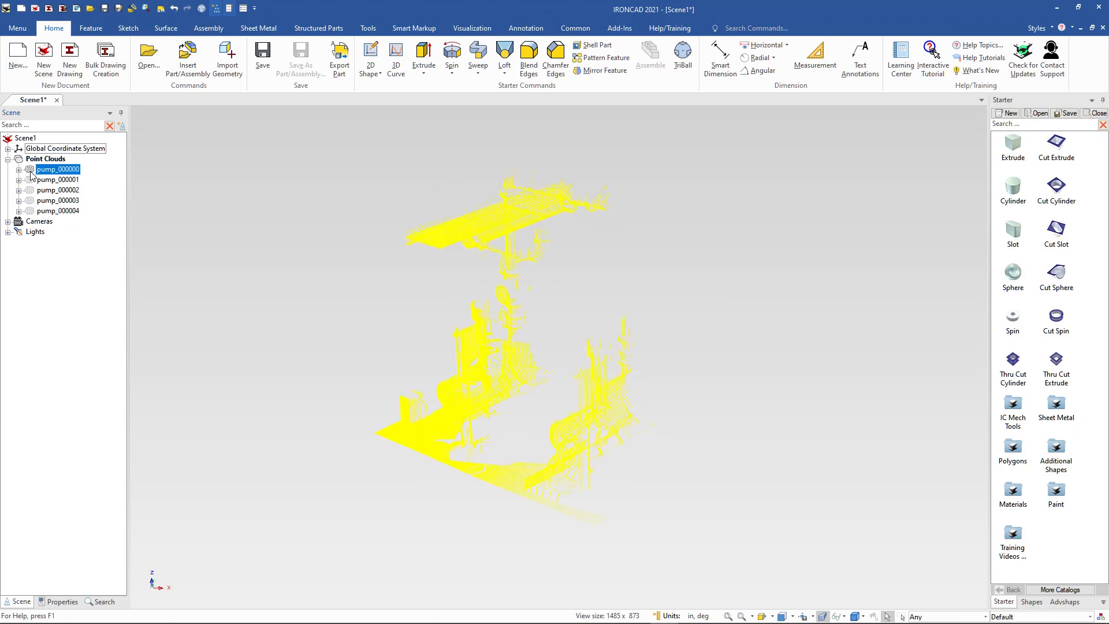
right_click(30, 173)
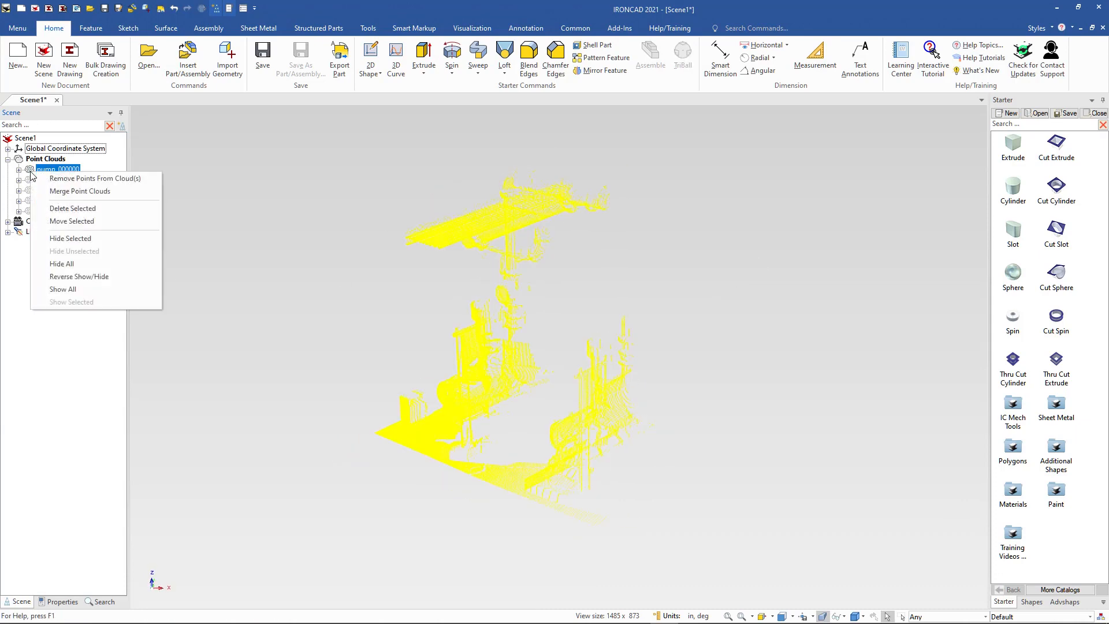
left_click(73, 209)
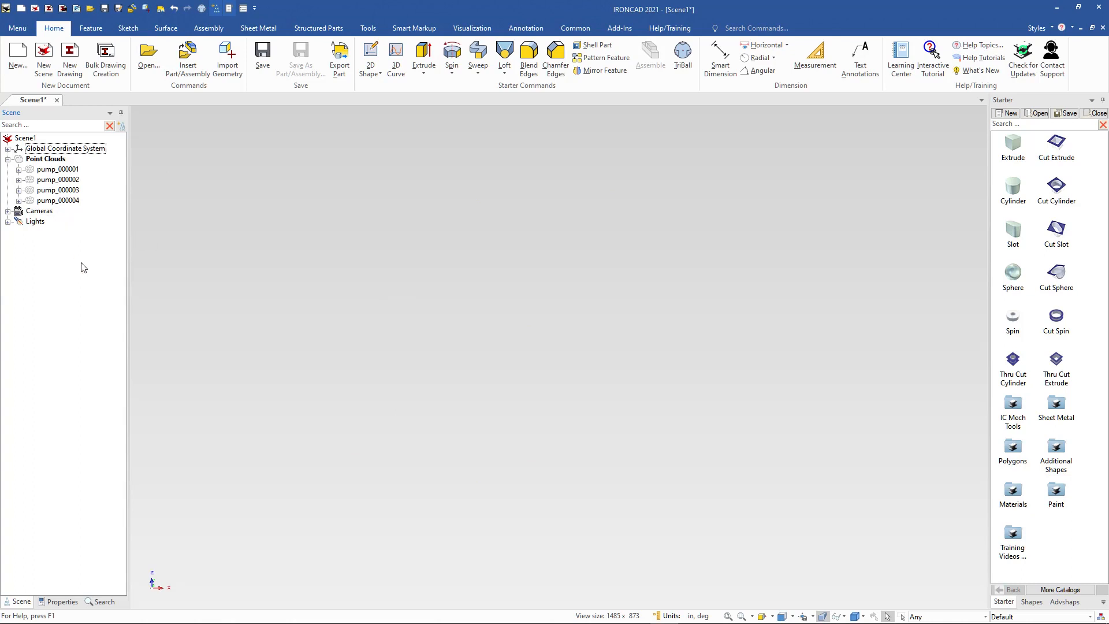
right_click(67, 201)
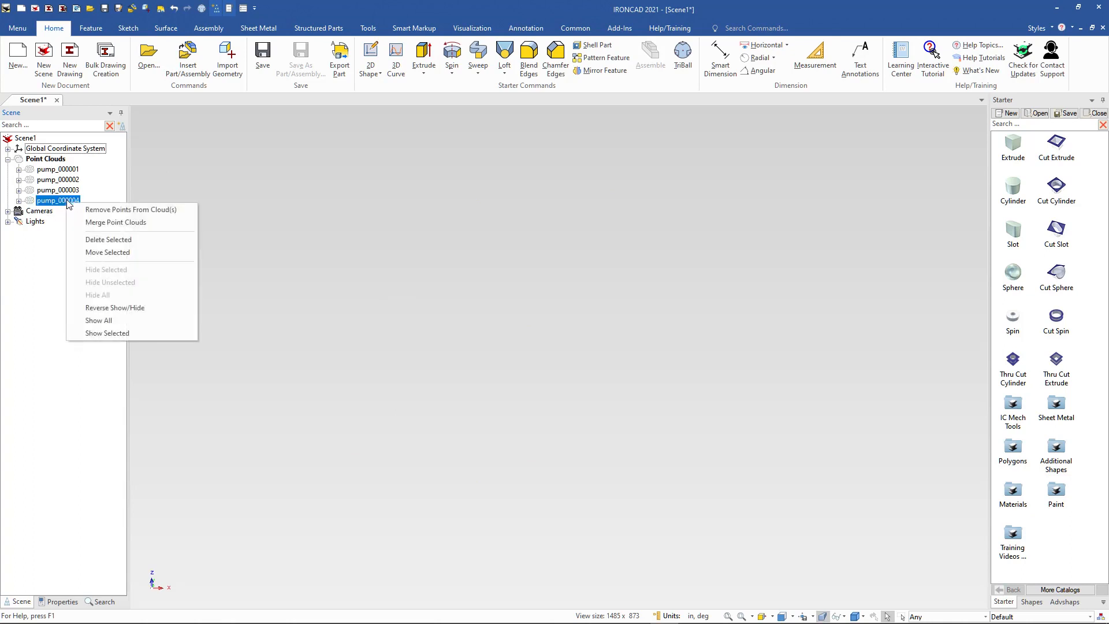
left_click(109, 321)
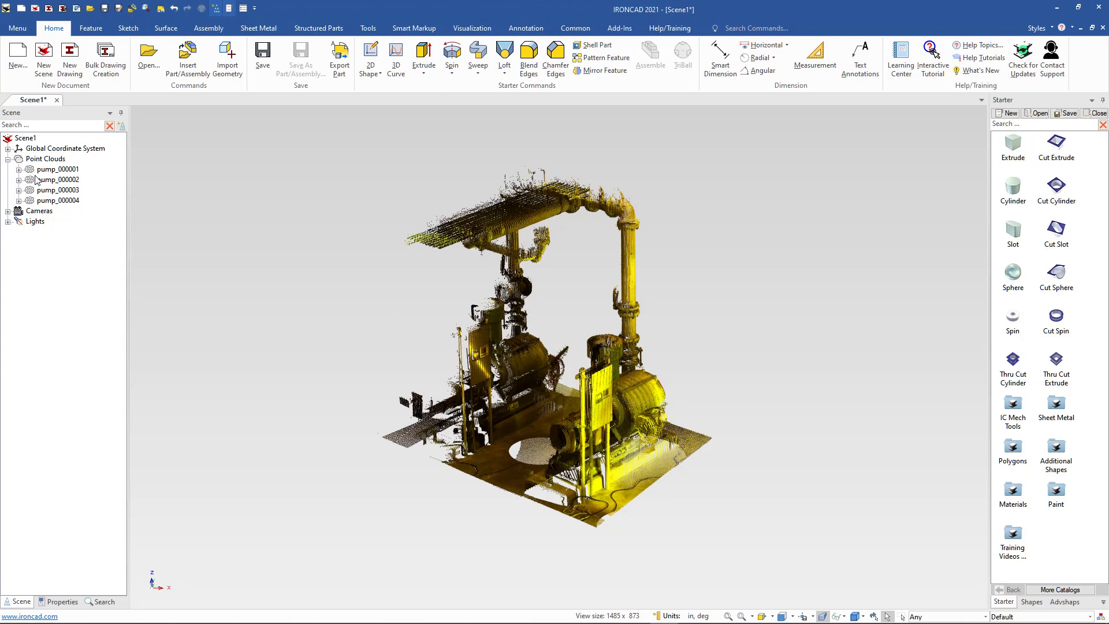
Merge point clouds pump_000001 through pump_000004 into a single cloud.
left_click(56, 169)
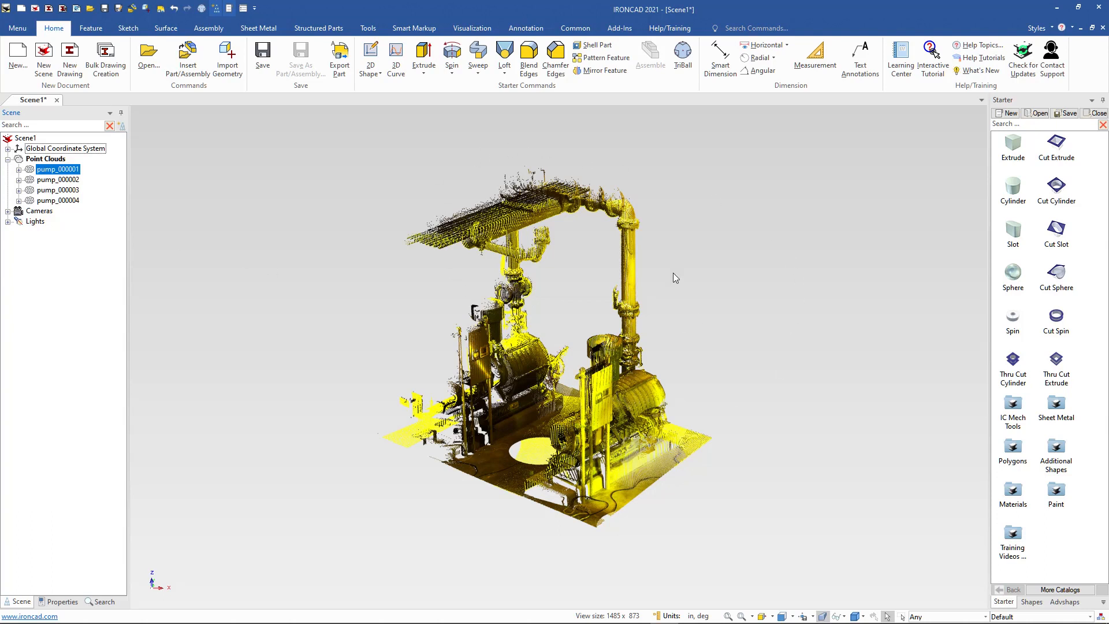
right_click(30, 171)
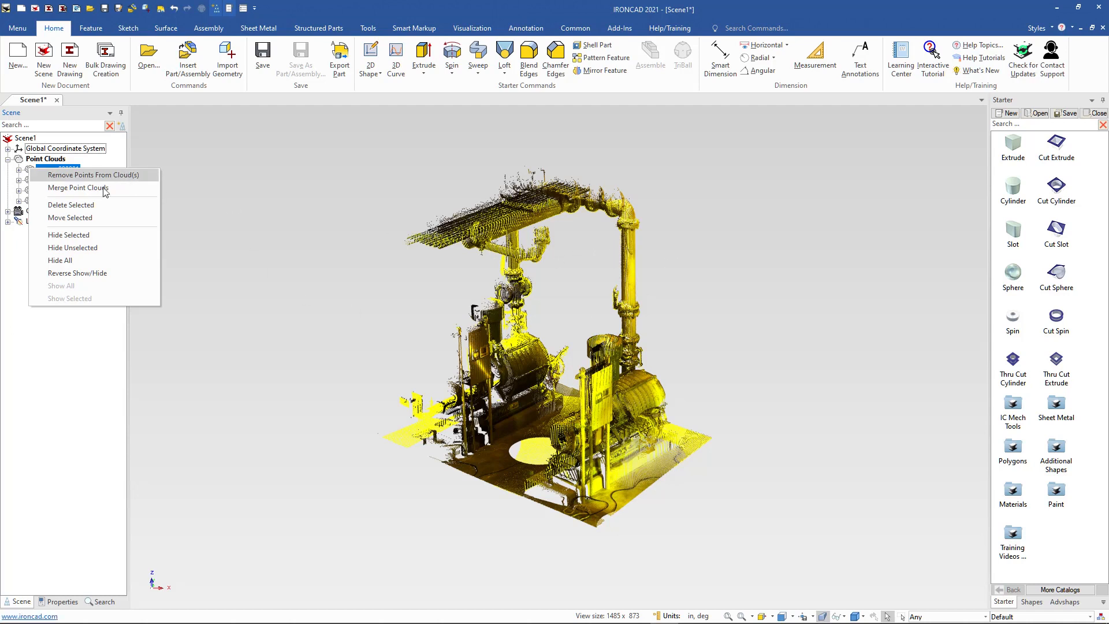
left_click(27, 170)
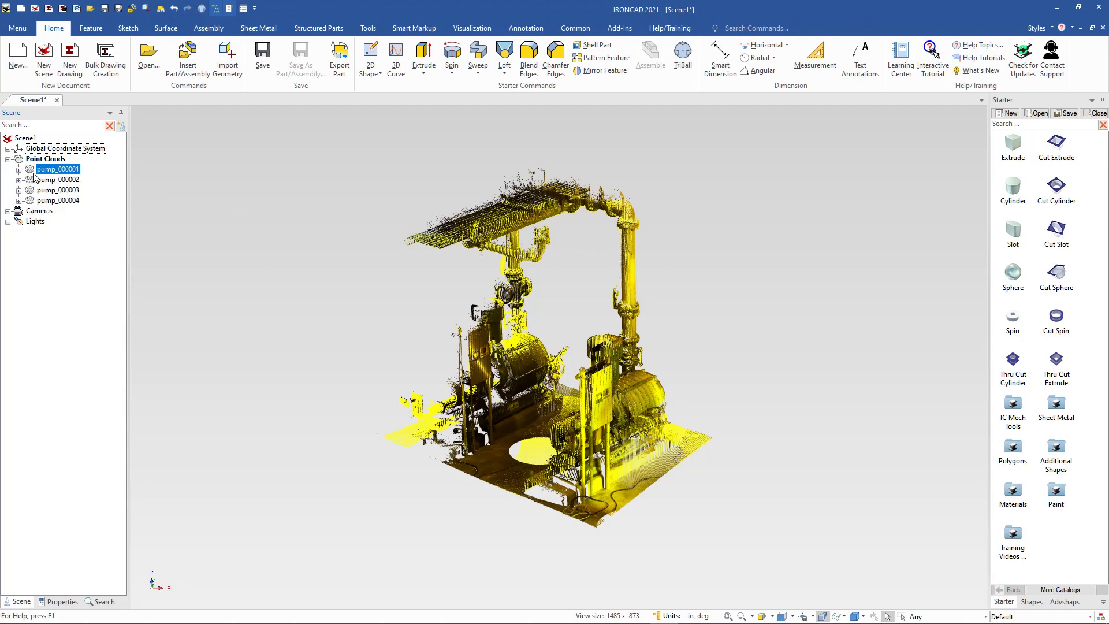
left_click(30, 200)
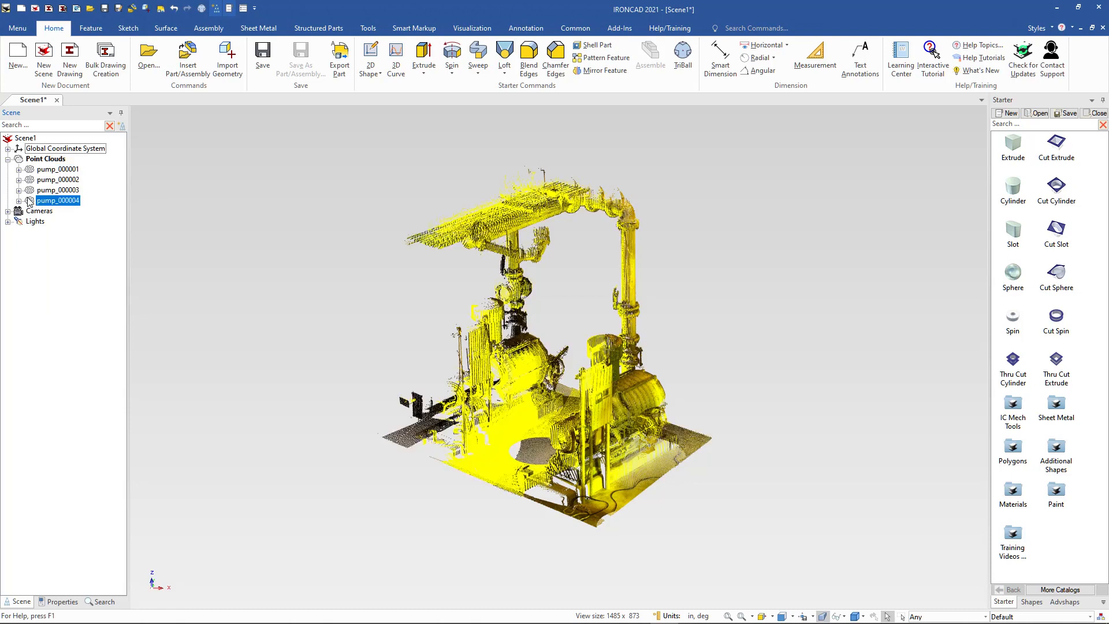
left_click(29, 170)
right_click(32, 169)
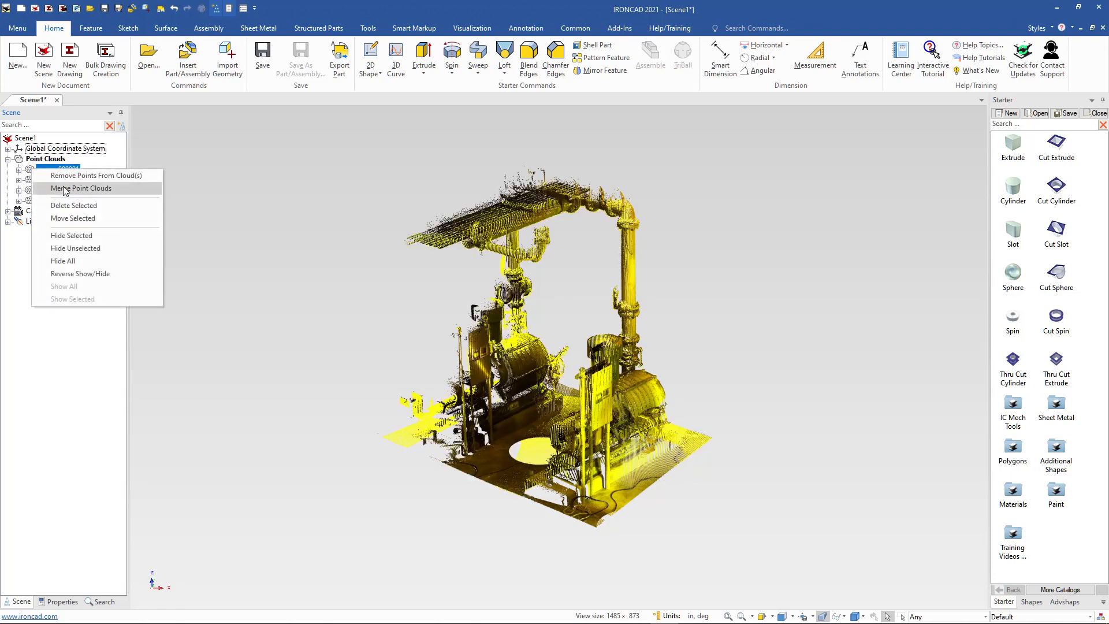
left_click(64, 188)
left_click(7, 252)
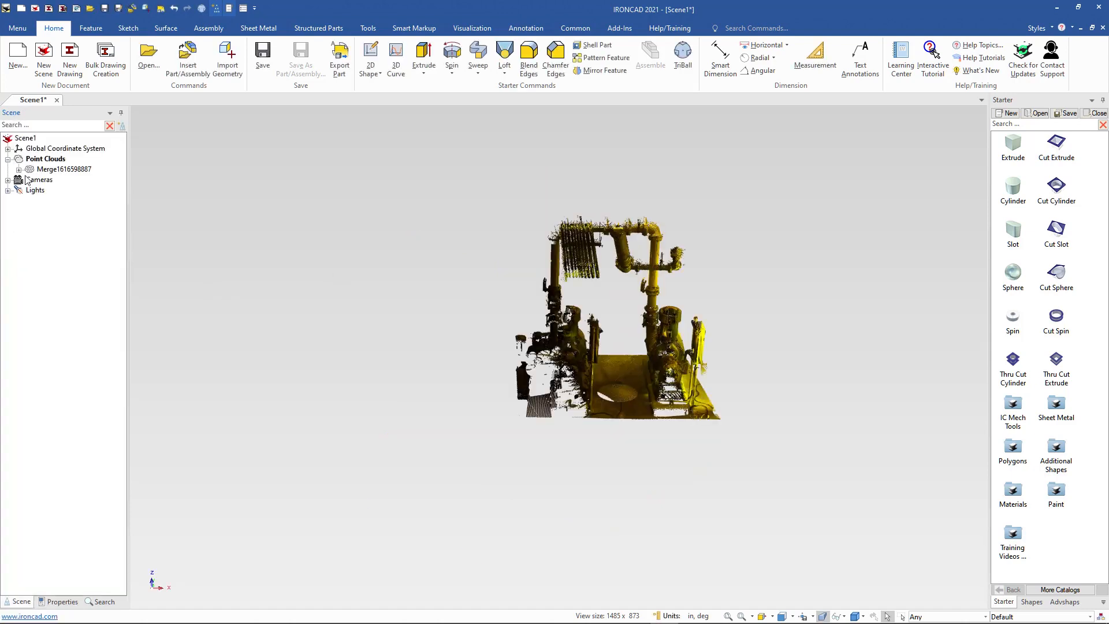
Fit the merged point cloud in view and inspect it up close.
left_click(33, 168)
left_click(307, 307)
key("F8")
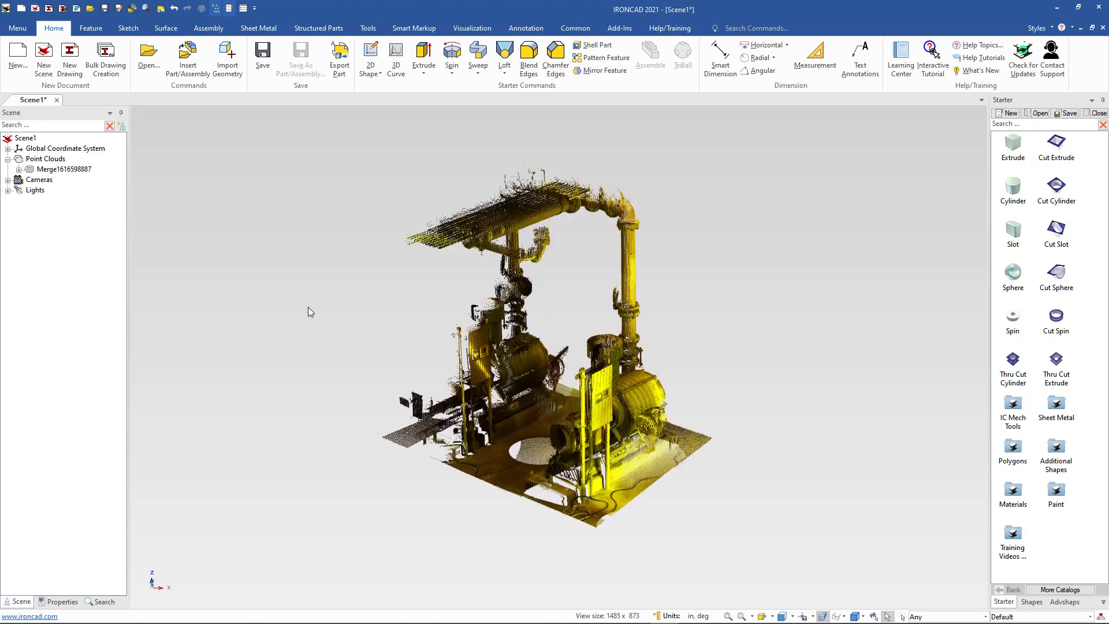
scroll(638, 286, "up", 2)
scroll(647, 294, "down", 1)
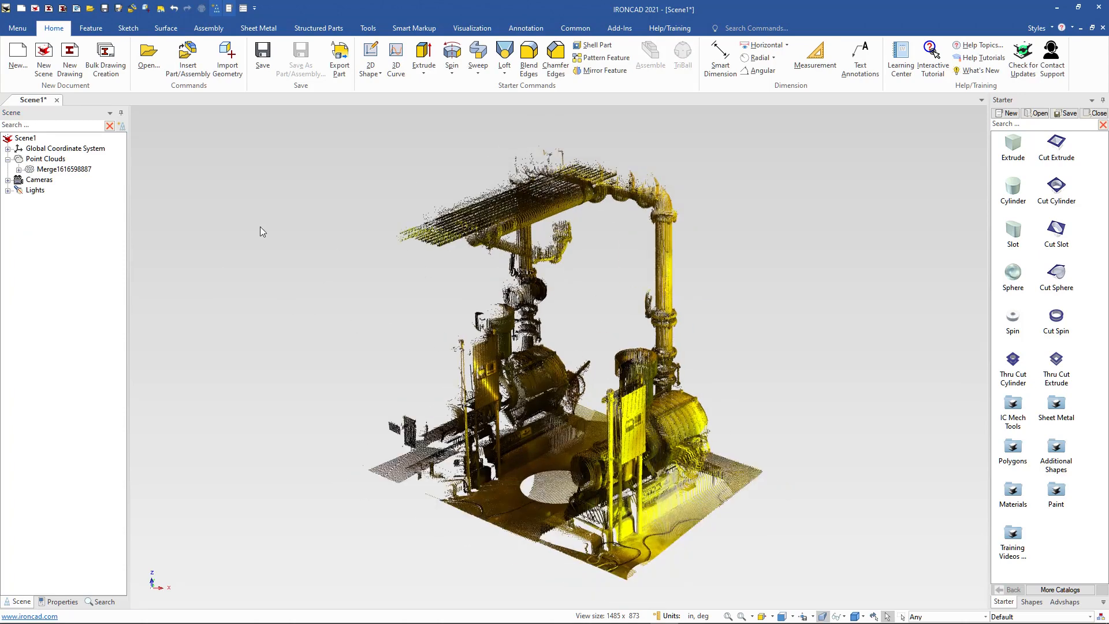
Start removing points from the merged cloud and move the deletion box with the TriBall to a point on the overhead pipe.
right_click(34, 169)
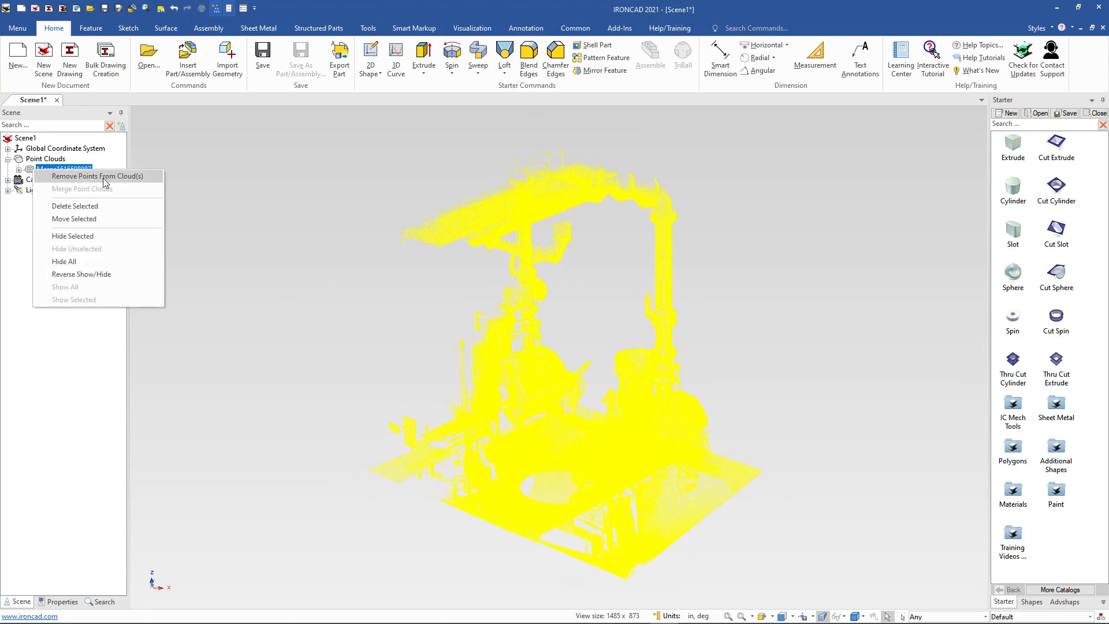
left_click(102, 177)
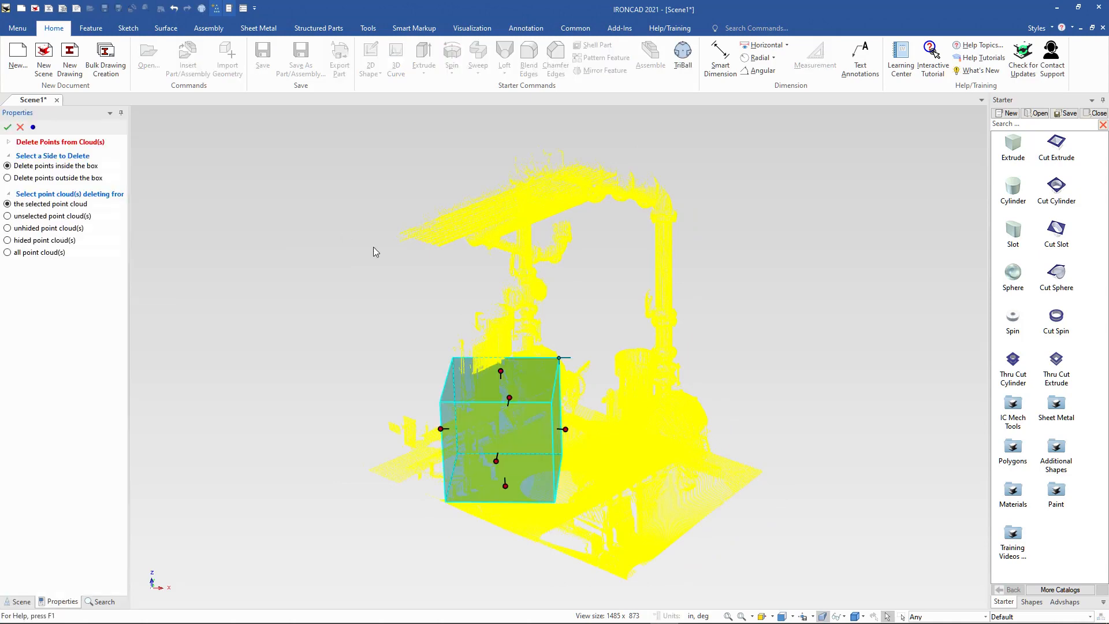
middle_click_drag(391, 323, 421, 321)
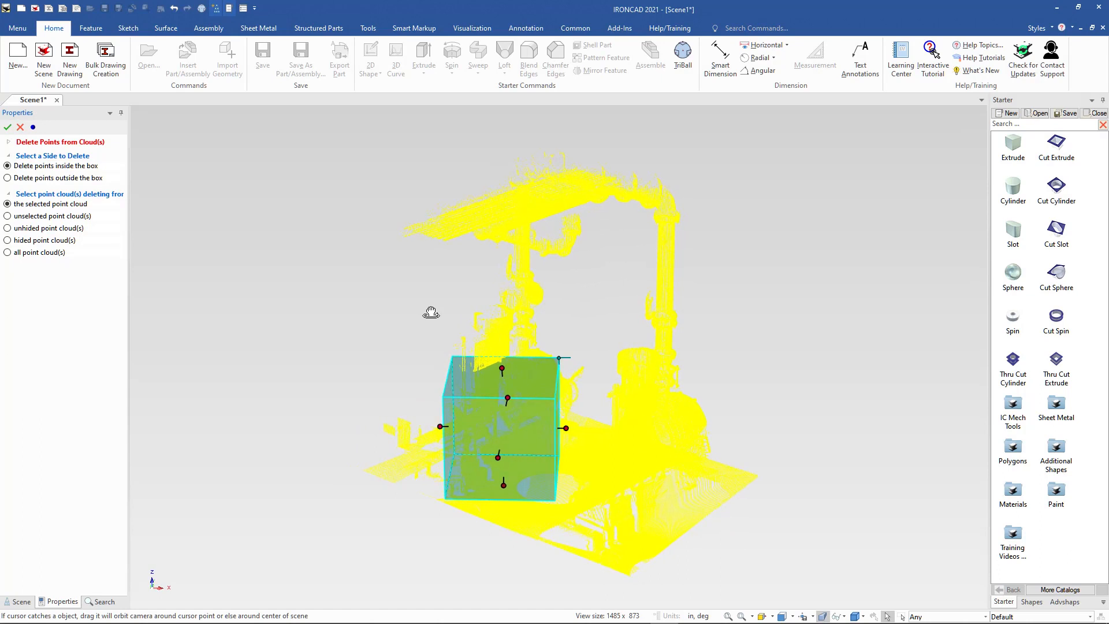
left_click(682, 53)
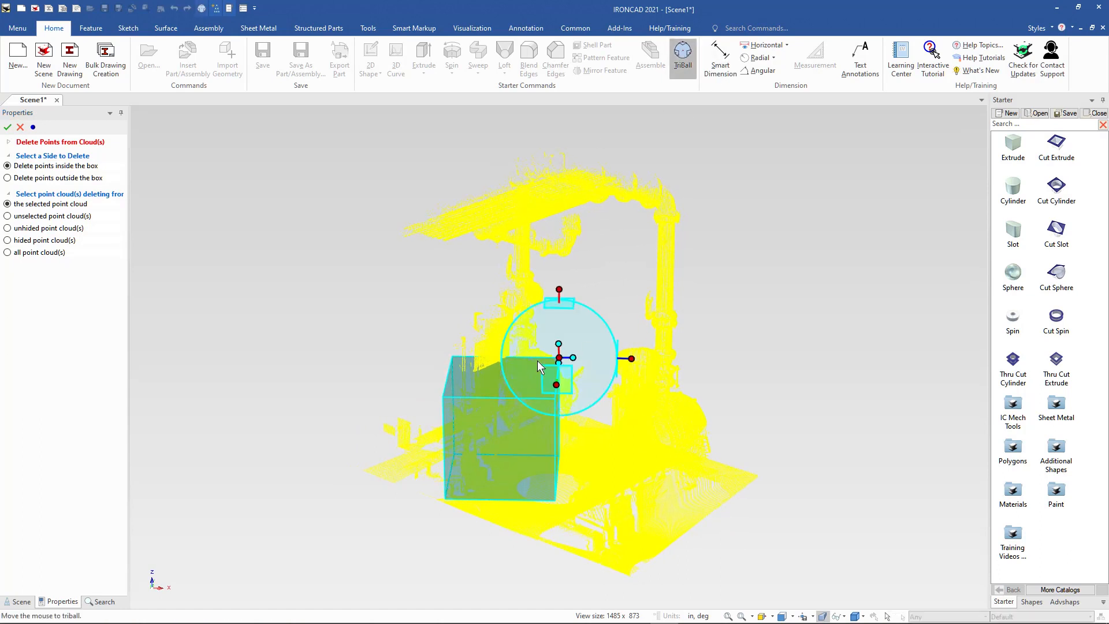
left_click(562, 358)
right_click(560, 358)
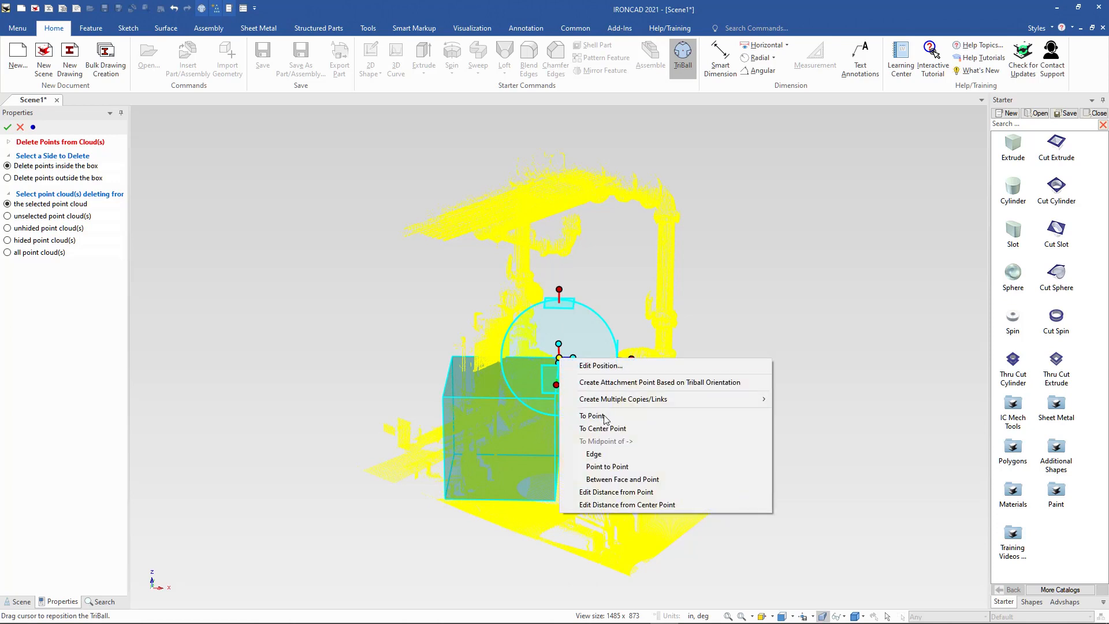
left_click(594, 416)
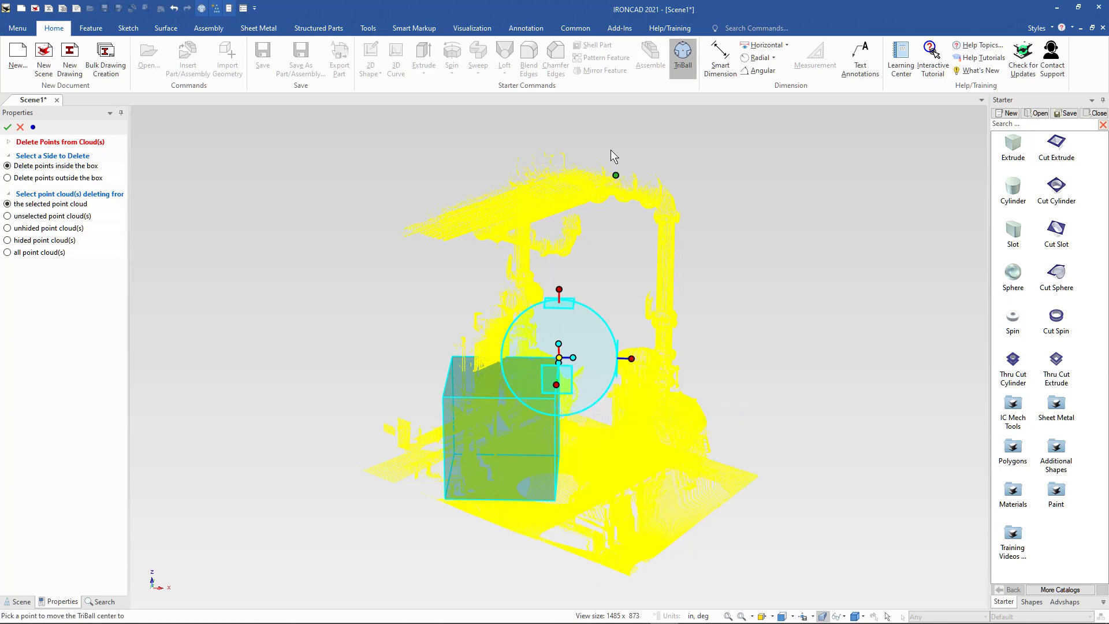
left_click(614, 183)
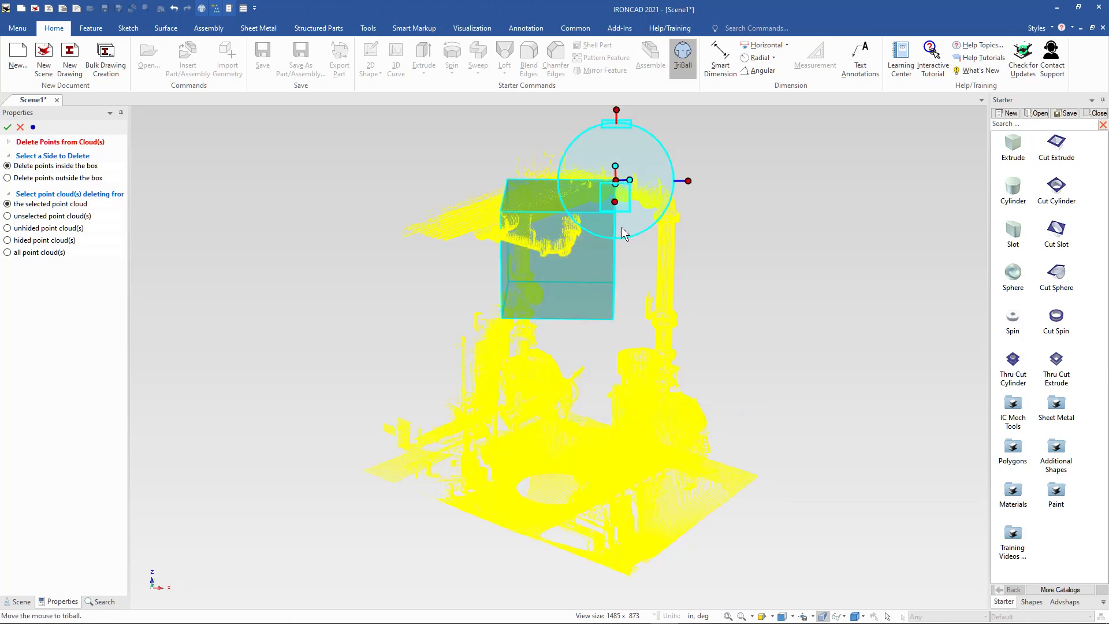
left_click(683, 58)
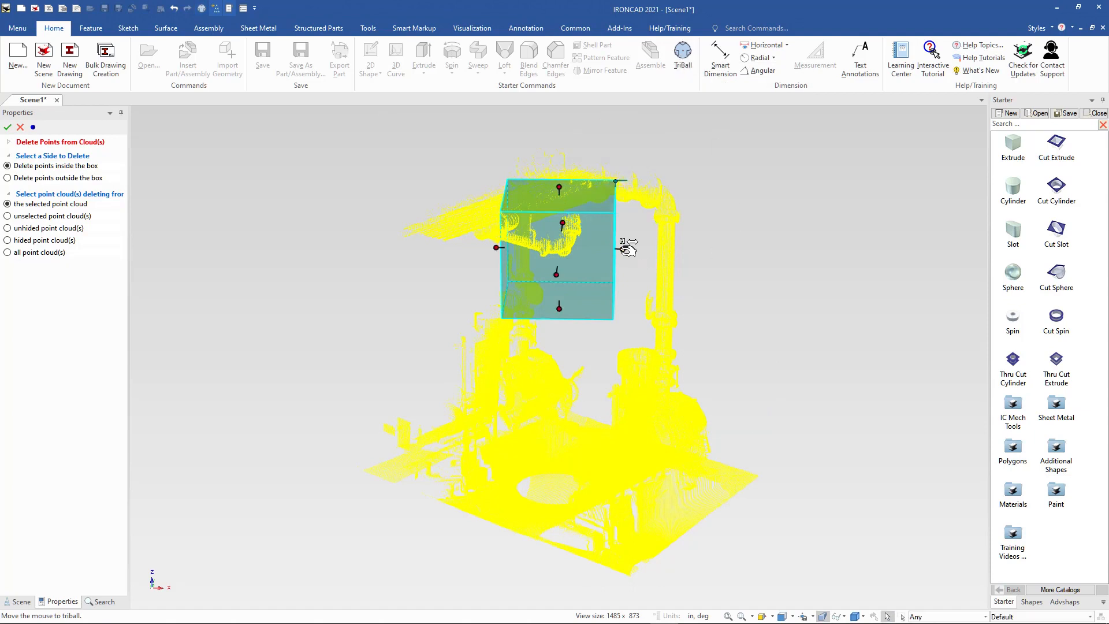
Stretch the deletion box around all the overhead piping, making it about 178.5 in long and 70.5 in high.
left_click_drag(624, 249, 766, 250)
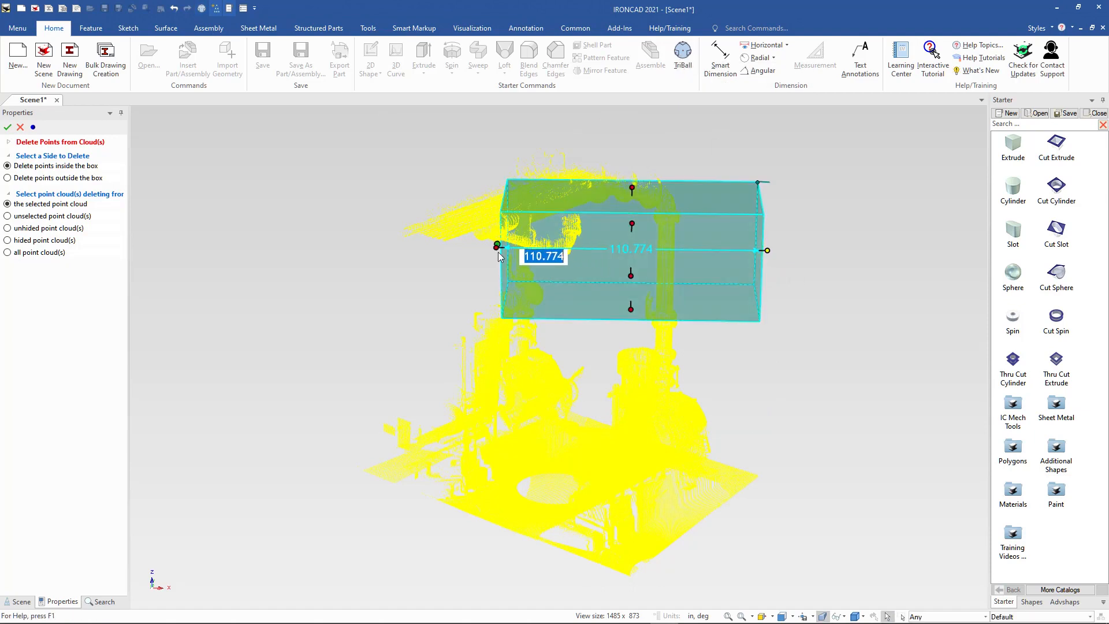
left_click_drag(496, 247, 331, 236)
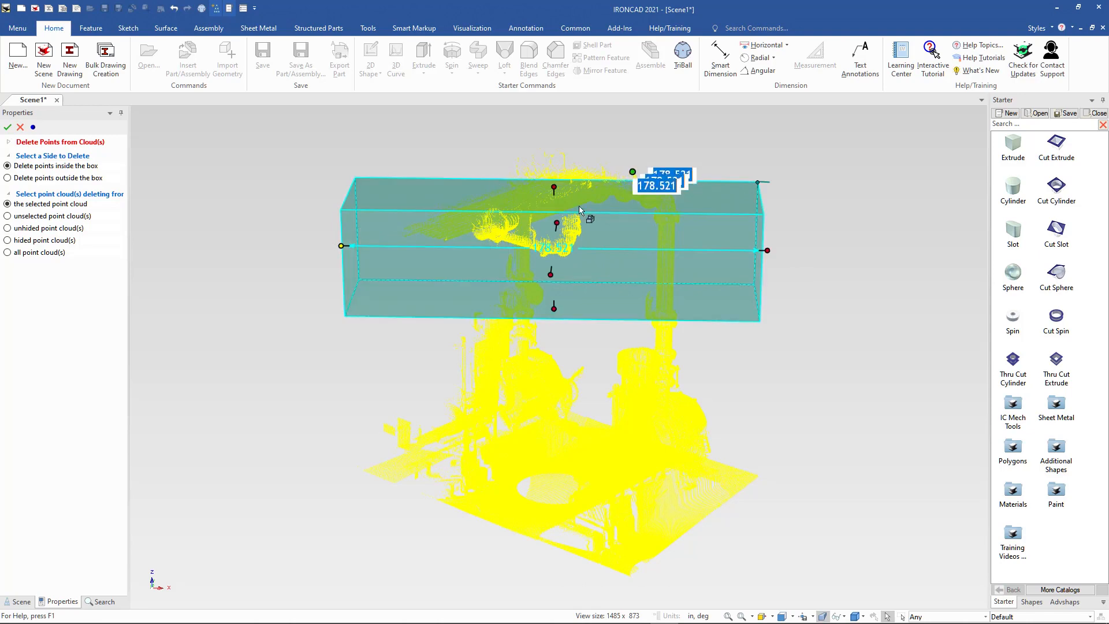
scroll(803, 335, "up", 1)
scroll(716, 404, "down", 2)
middle_click_drag(672, 414, 487, 425)
left_click_drag(570, 281, 725, 285)
left_click_drag(492, 312, 336, 362)
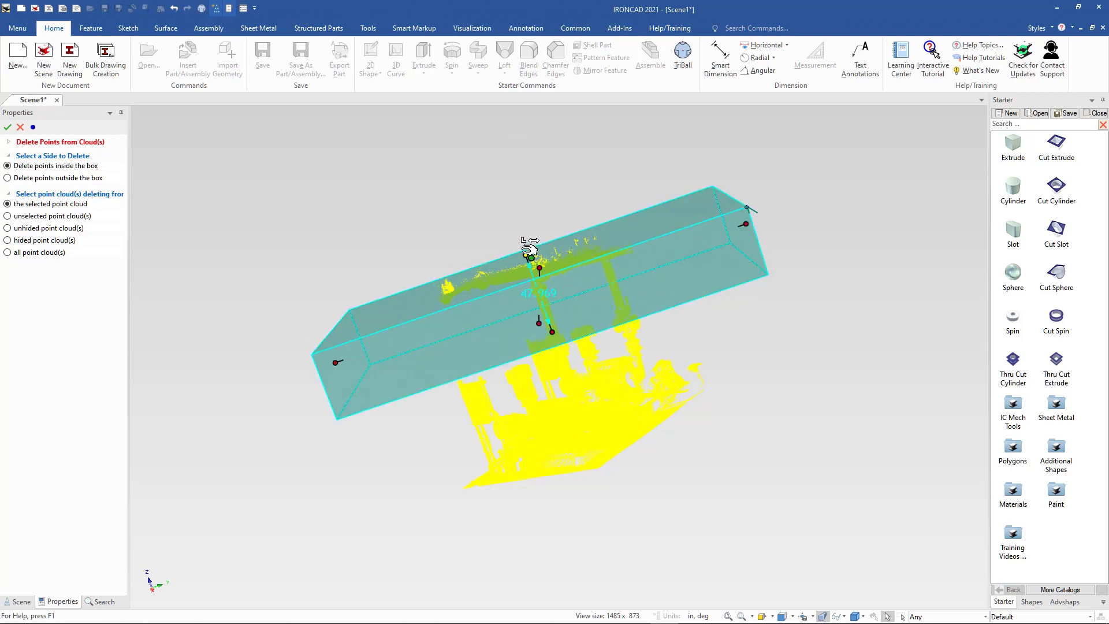
left_click_drag(525, 255, 514, 227)
middle_click_drag(582, 376, 848, 330)
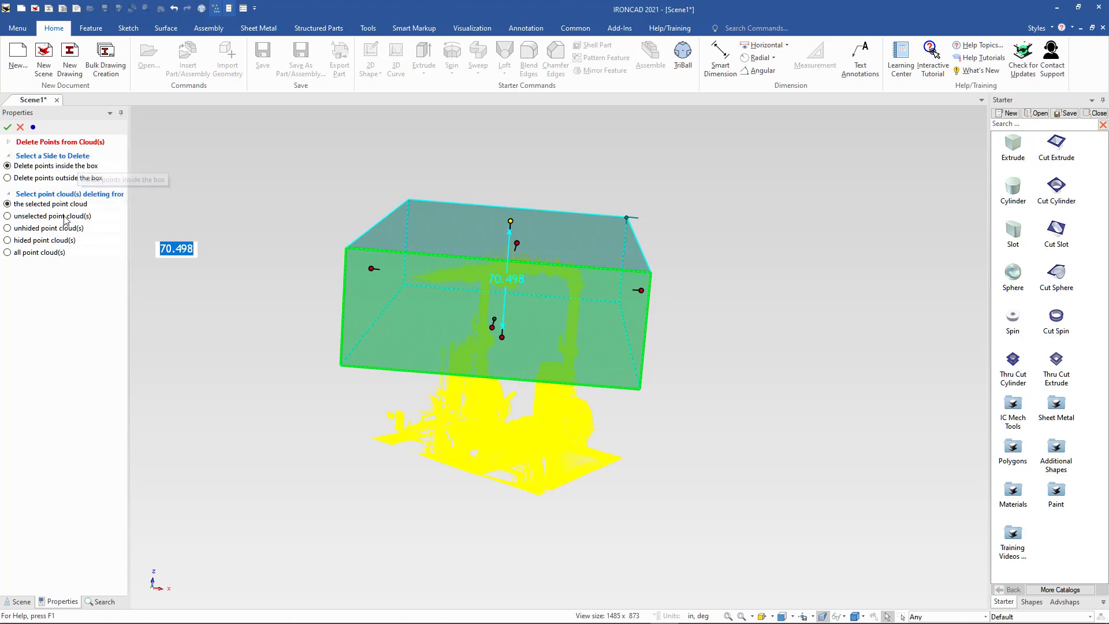
Delete the points inside the box from all point clouds and clear the selection.
left_click(44, 252)
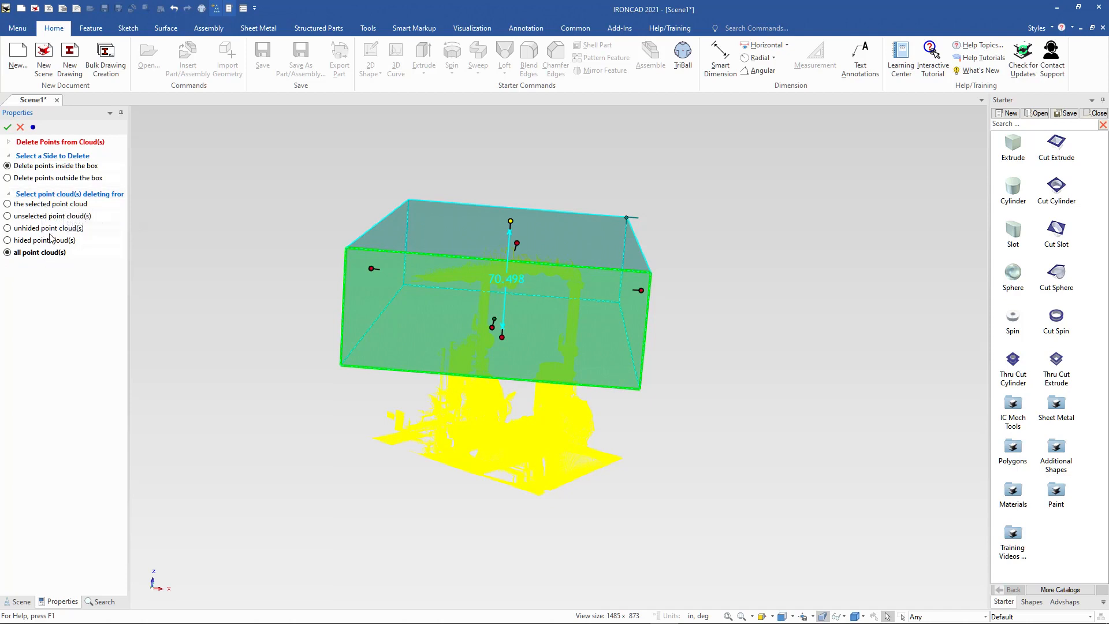
left_click(7, 127)
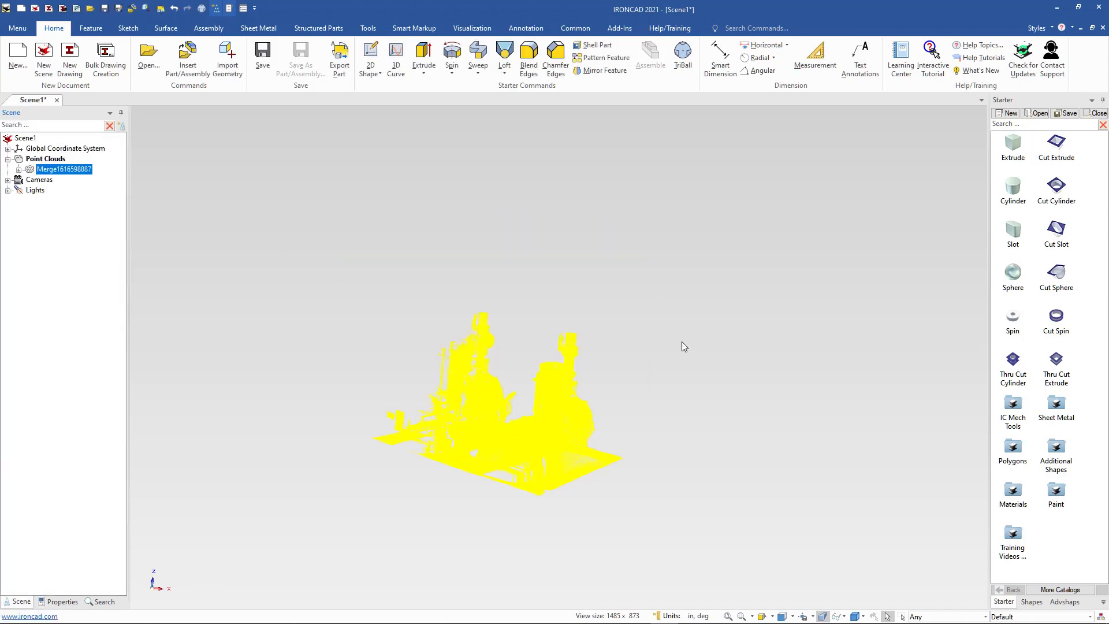
left_click(682, 342)
scroll(528, 384, "up", 5)
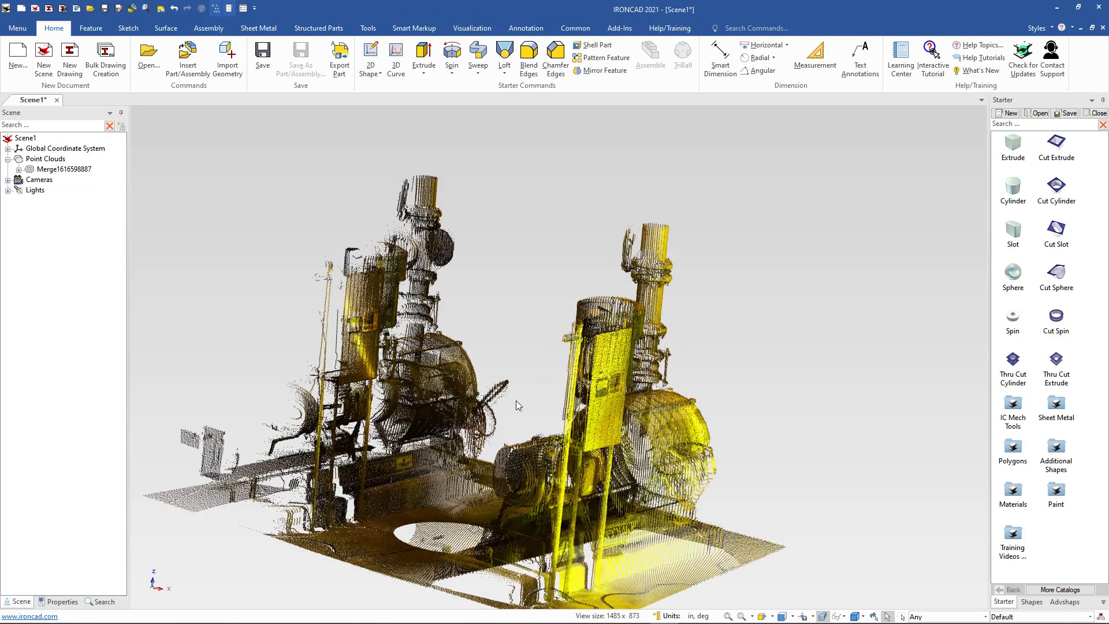
scroll(594, 527, "down", 5)
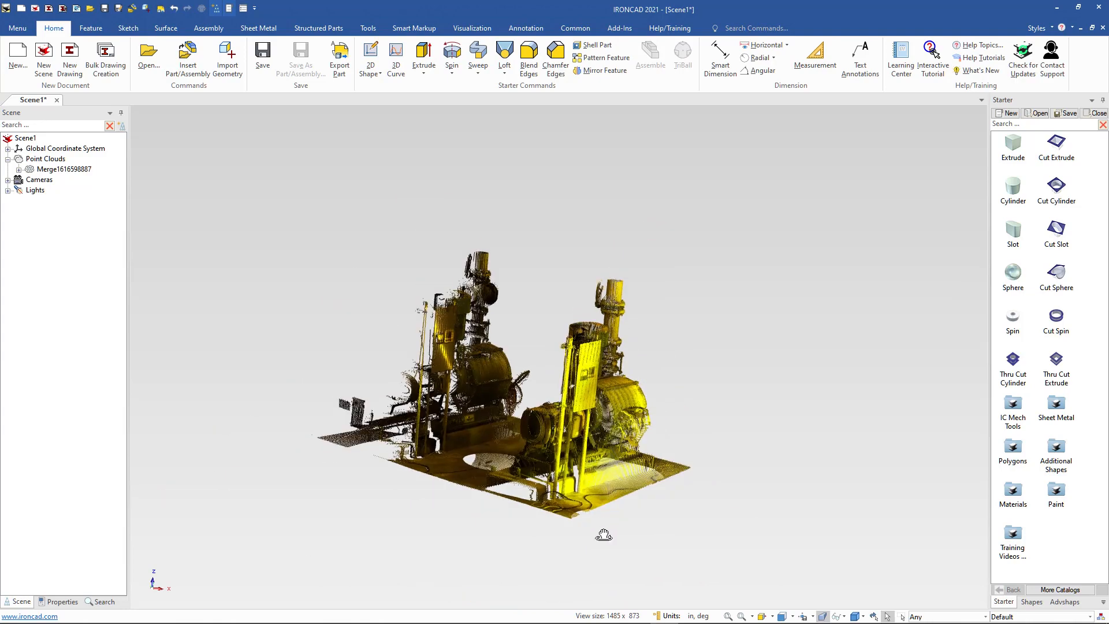
Start another point removal on the merged cloud and rotate the deletion box about 37.9° around the vertical axis with the TriBall.
middle_click_drag(604, 532, 667, 535)
left_click_drag(670, 549, 641, 523)
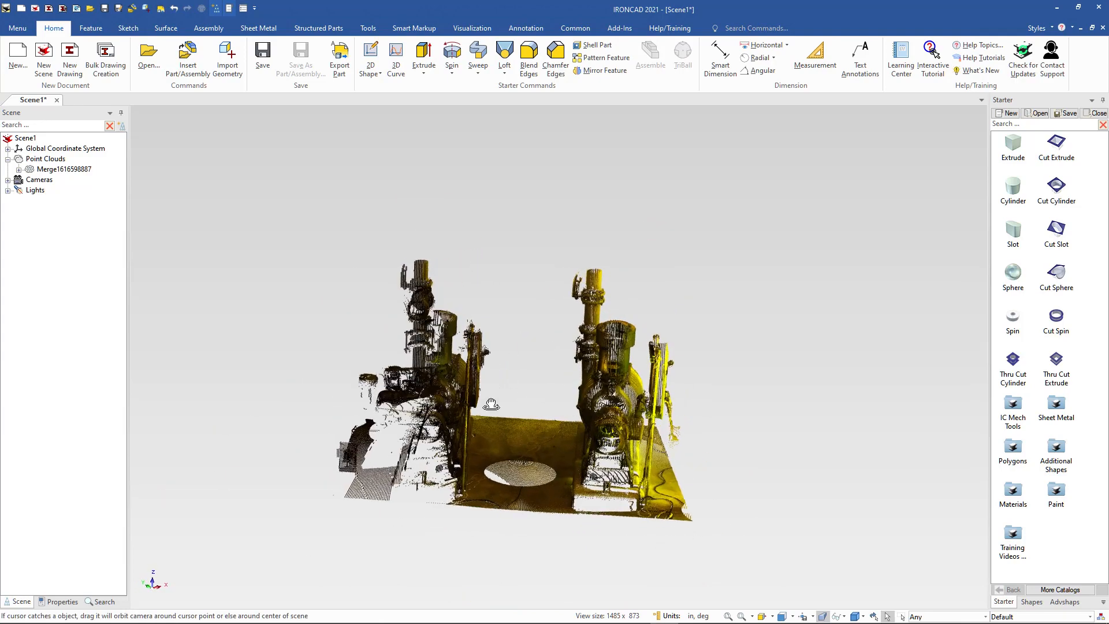
left_click(30, 170)
right_click(33, 171)
left_click(55, 174)
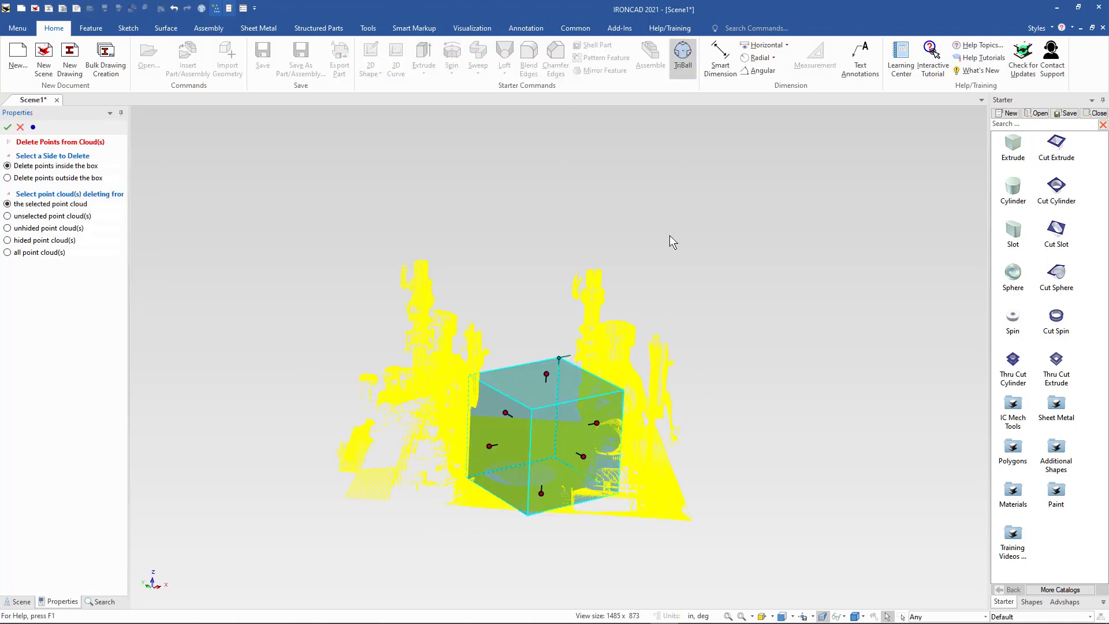
left_click(563, 289)
mouse_move(579, 343)
left_mouse_down()
mouse_move(545, 345)
mouse_move(585, 358)
left_mouse_up()
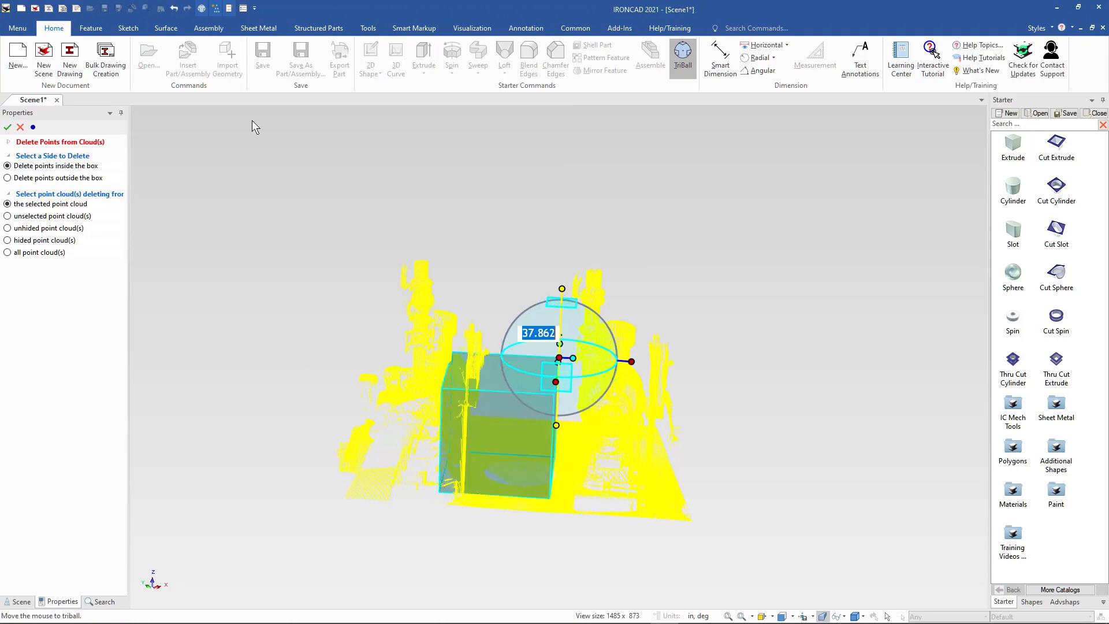
left_click(683, 55)
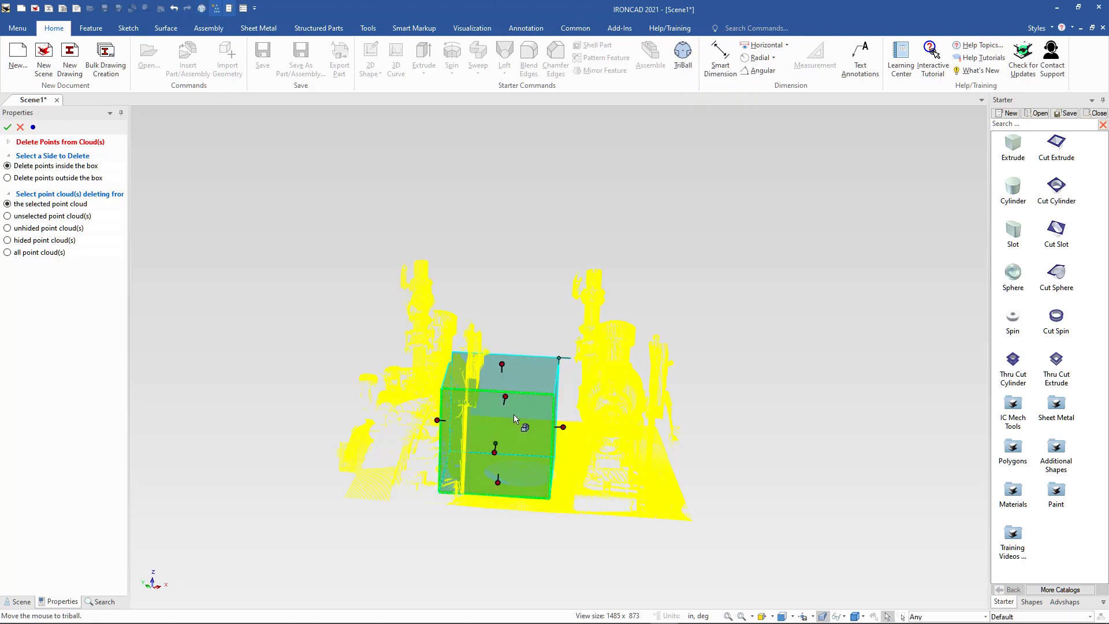
Stretch the deletion box around the left-hand pump, making it about 133.3 in wide and 166.1 in high.
left_click_drag(441, 412, 265, 409)
middle_click_drag(662, 513, 614, 325)
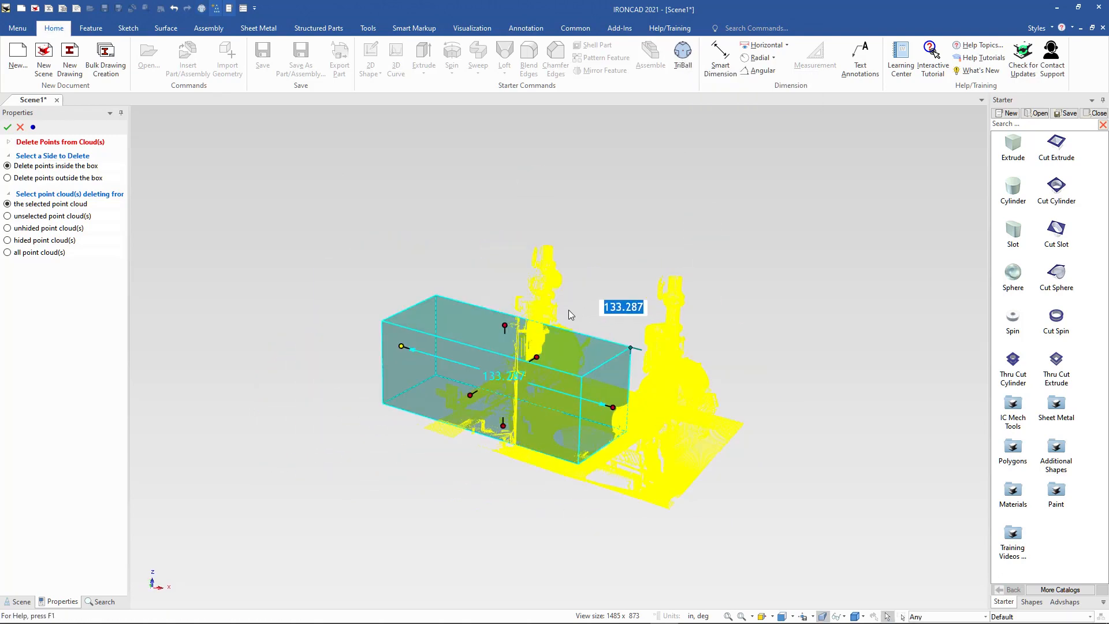
left_click_drag(597, 330, 732, 264)
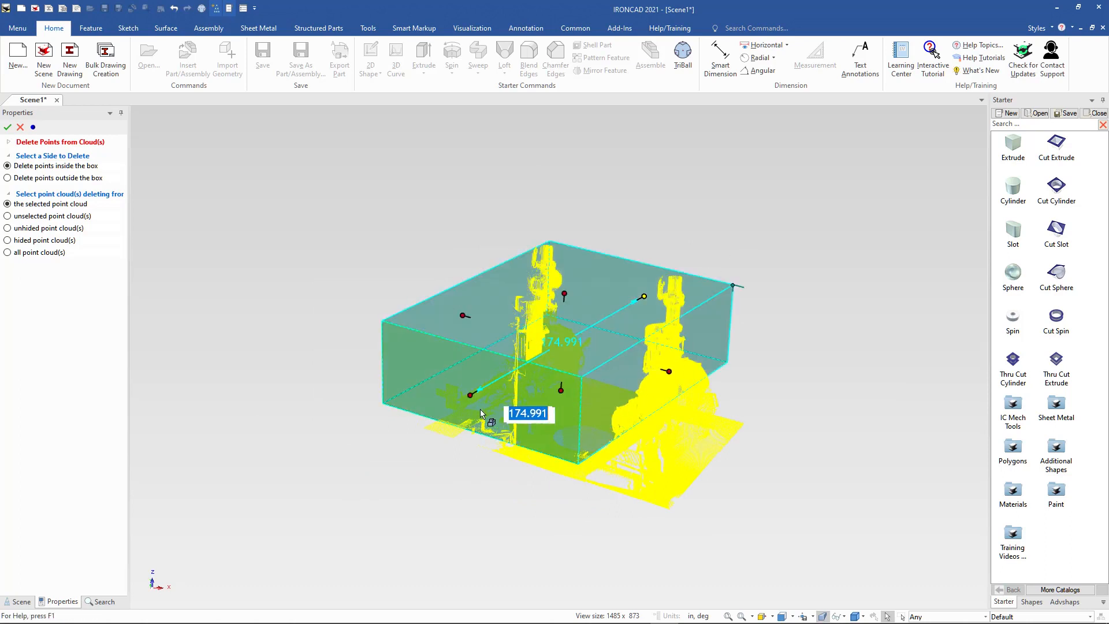
left_click_drag(469, 395, 409, 429)
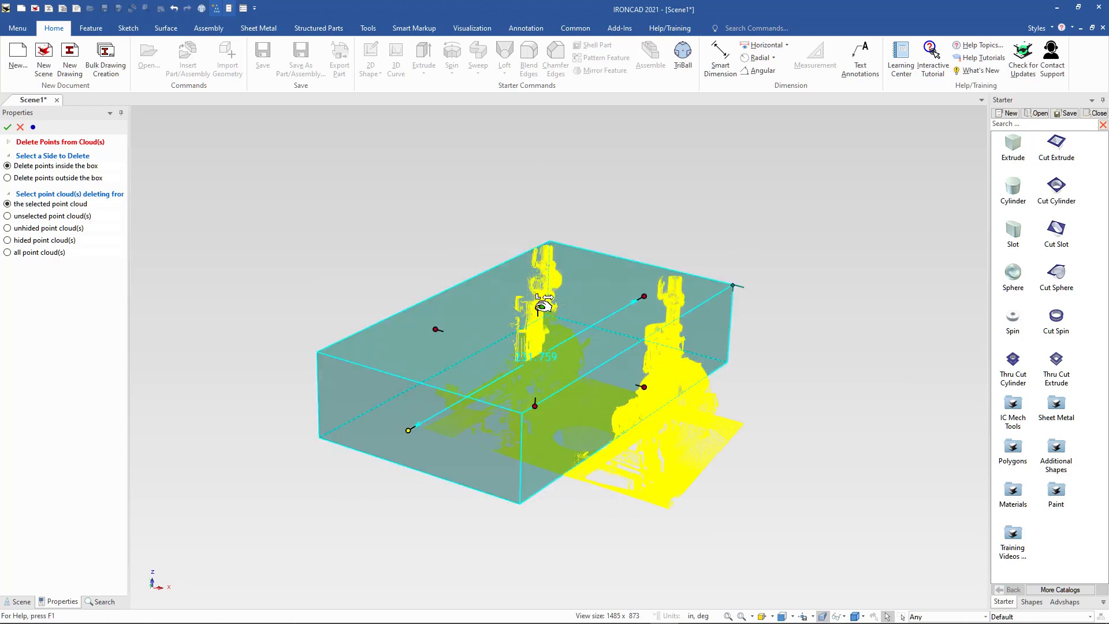
left_click_drag(538, 307, 550, 161)
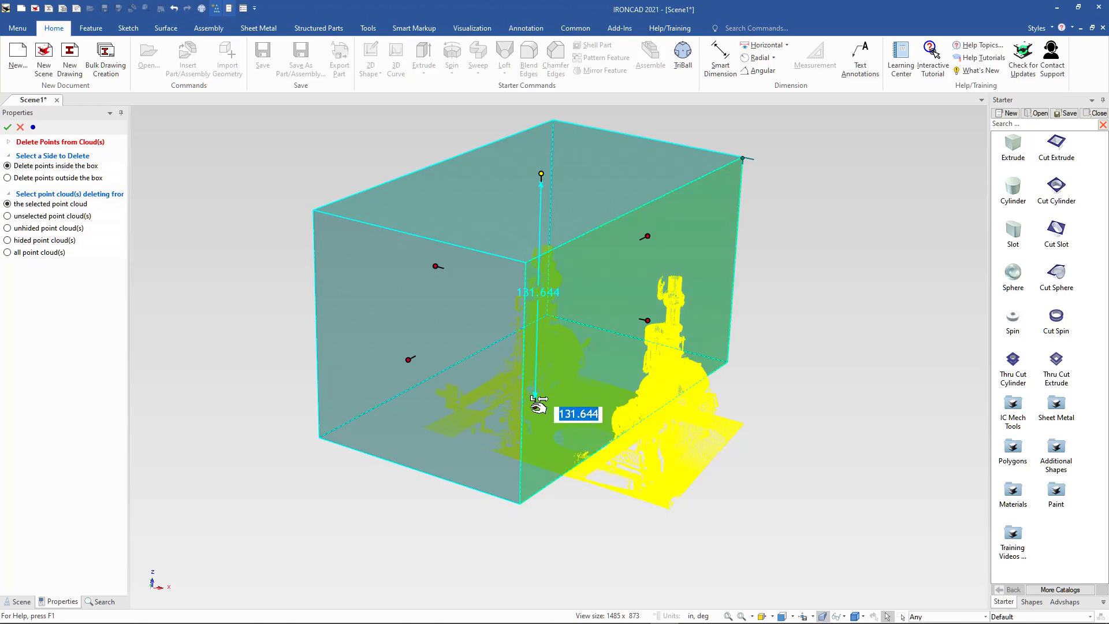
left_click_drag(537, 403, 535, 475)
Lower the deletion box's top face to a height of about 154.5 in and try to move its handle to a point.
scroll(752, 537, "up", 2)
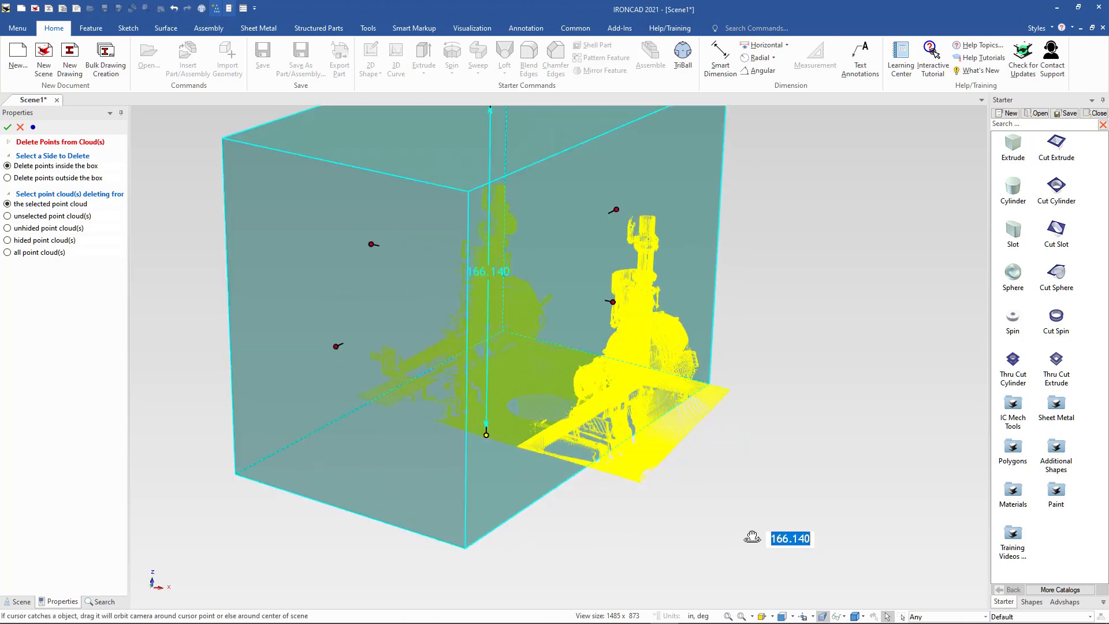
scroll(618, 527, "down", 2)
left_click_drag(619, 528, 681, 496)
middle_click_drag(680, 495, 676, 502)
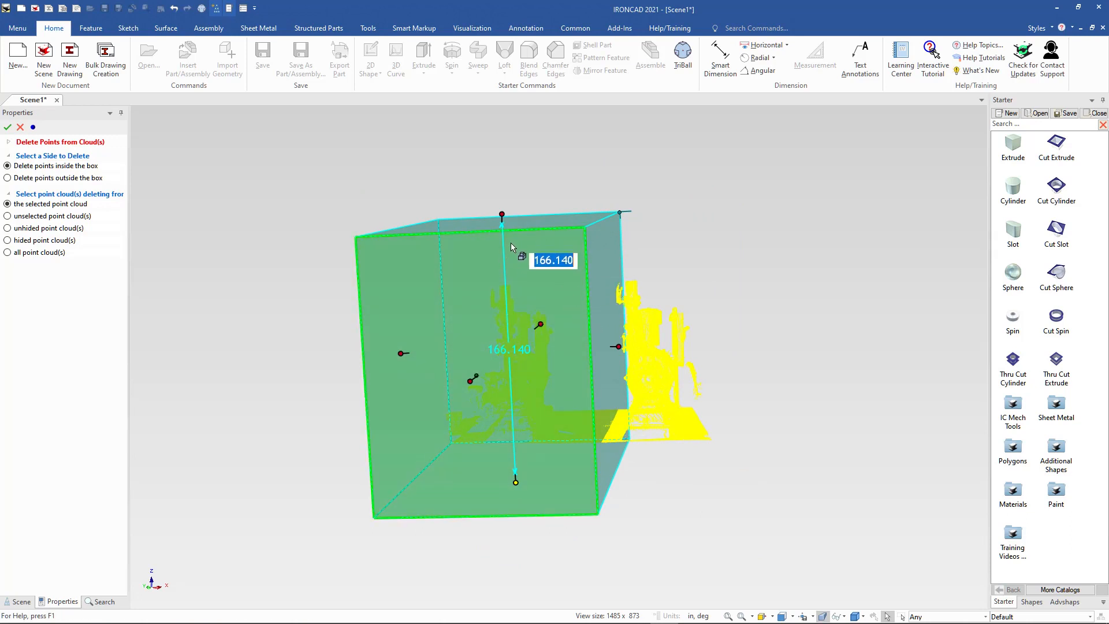
mouse_move(502, 215)
left_mouse_down()
mouse_move(500, 286)
mouse_move(507, 230)
left_mouse_up()
right_click(501, 231)
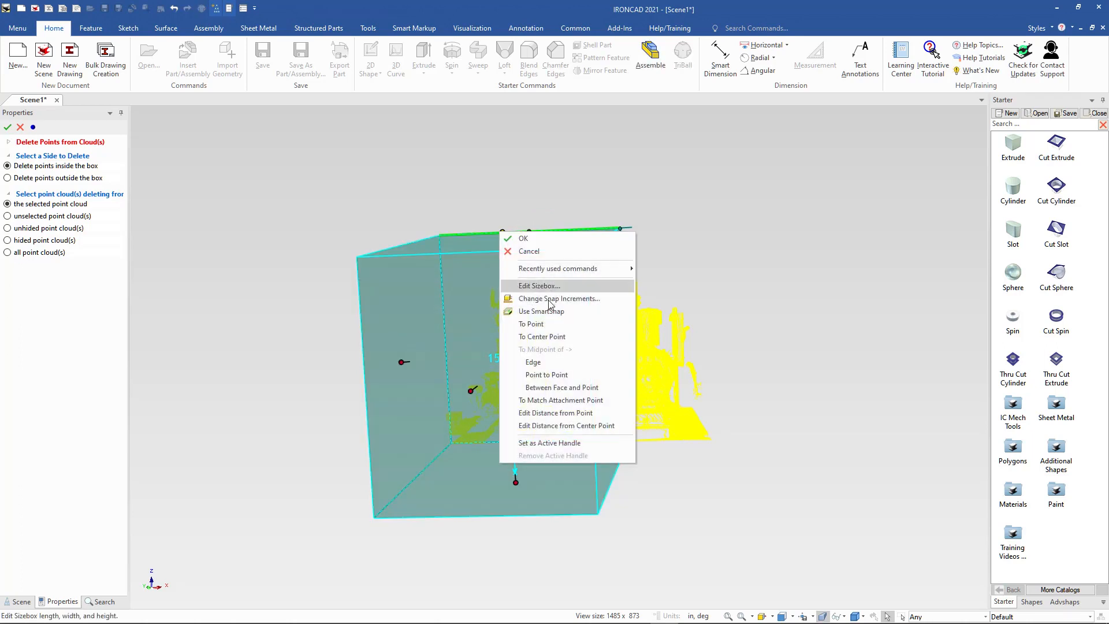
left_click(539, 323)
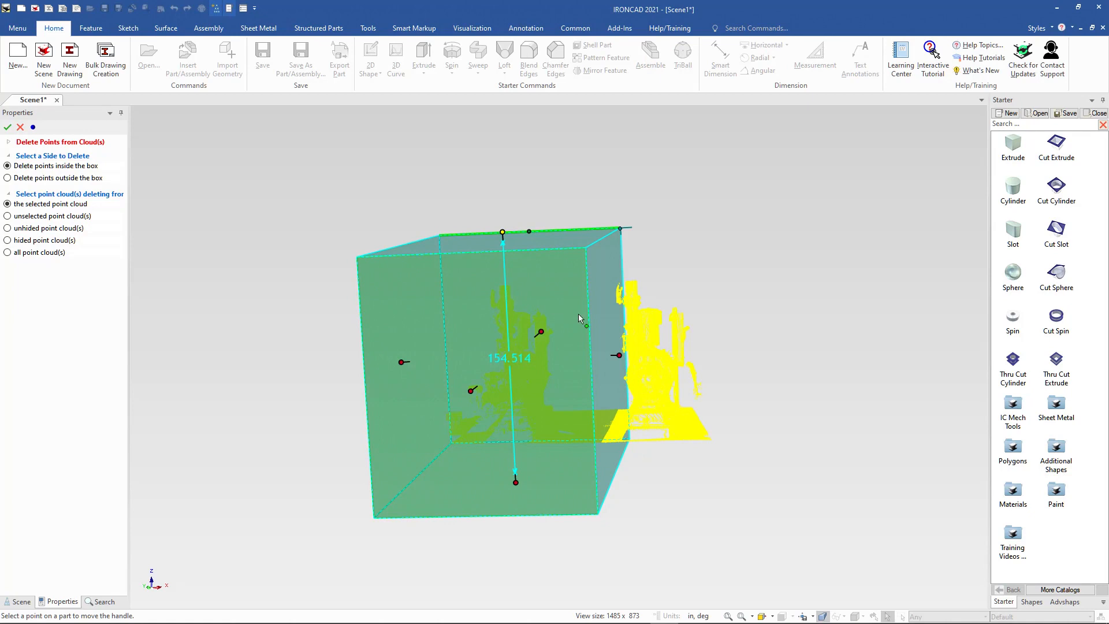
left_click(550, 168)
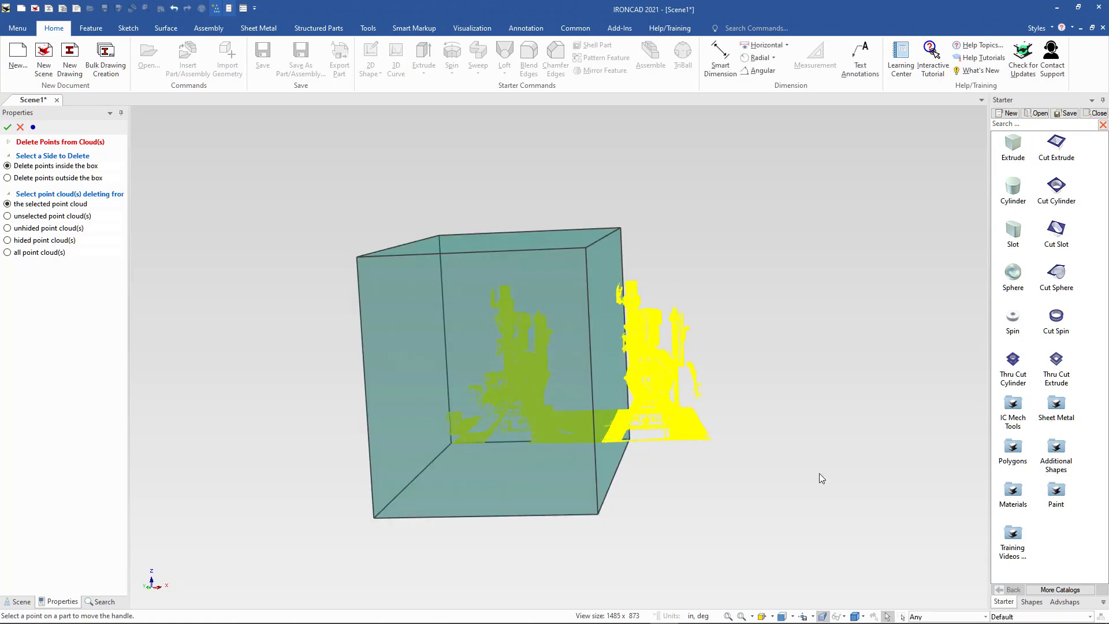
Delete the points inside the box from the selected point cloud and clear the selection.
middle_click_drag(819, 473, 840, 507)
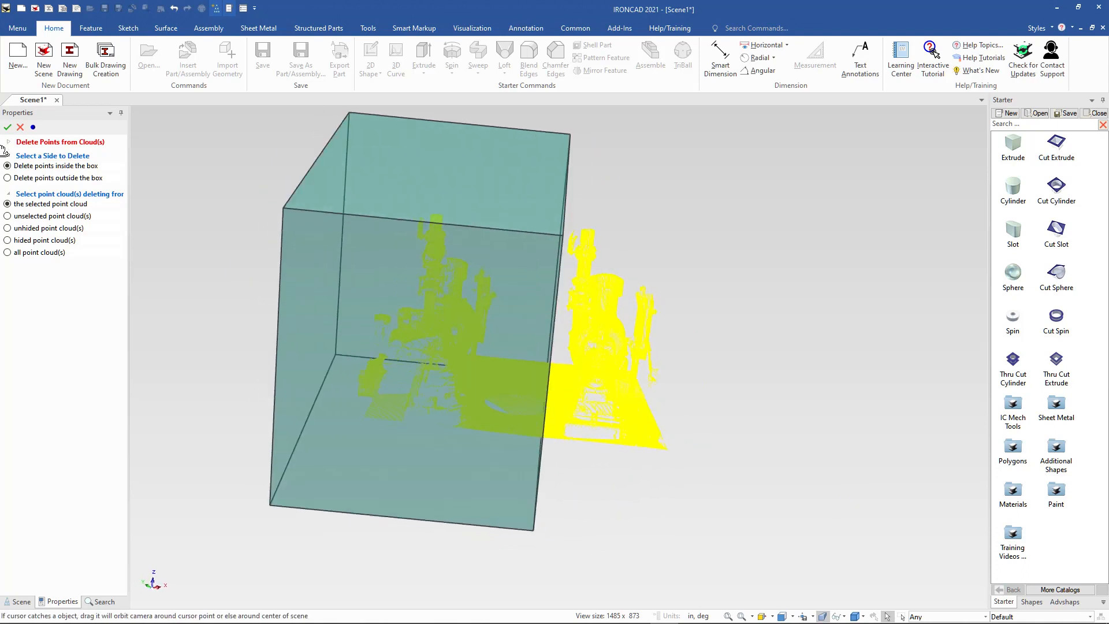
left_click(7, 127)
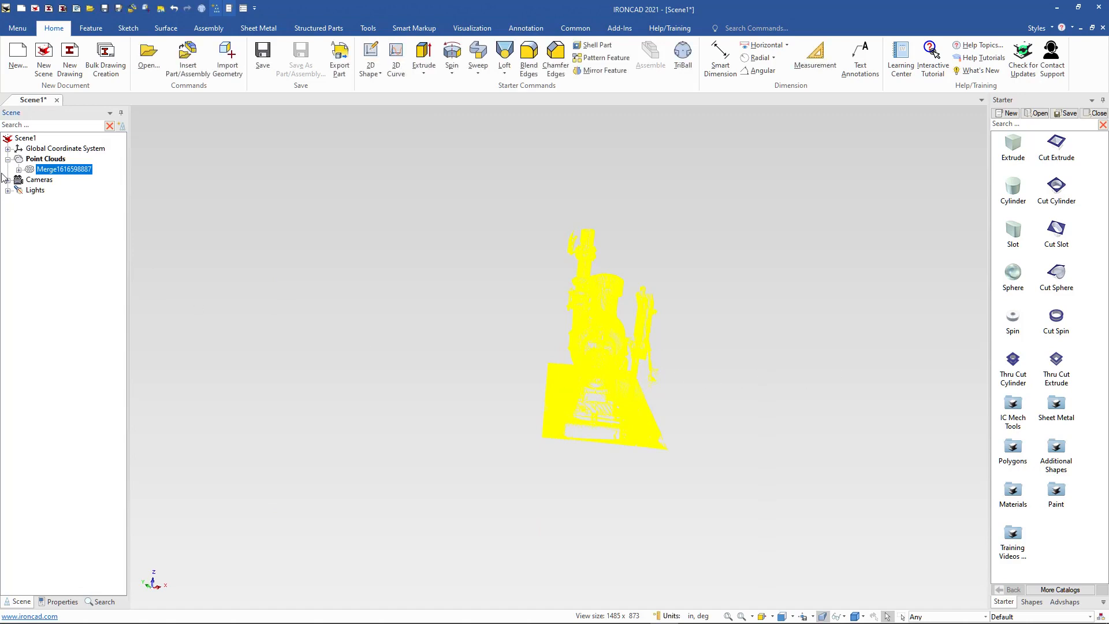
key("Escape")
Examine the remaining pump's point cloud from several angles and distances.
scroll(545, 444, "down", 2)
scroll(621, 370, "up", 6)
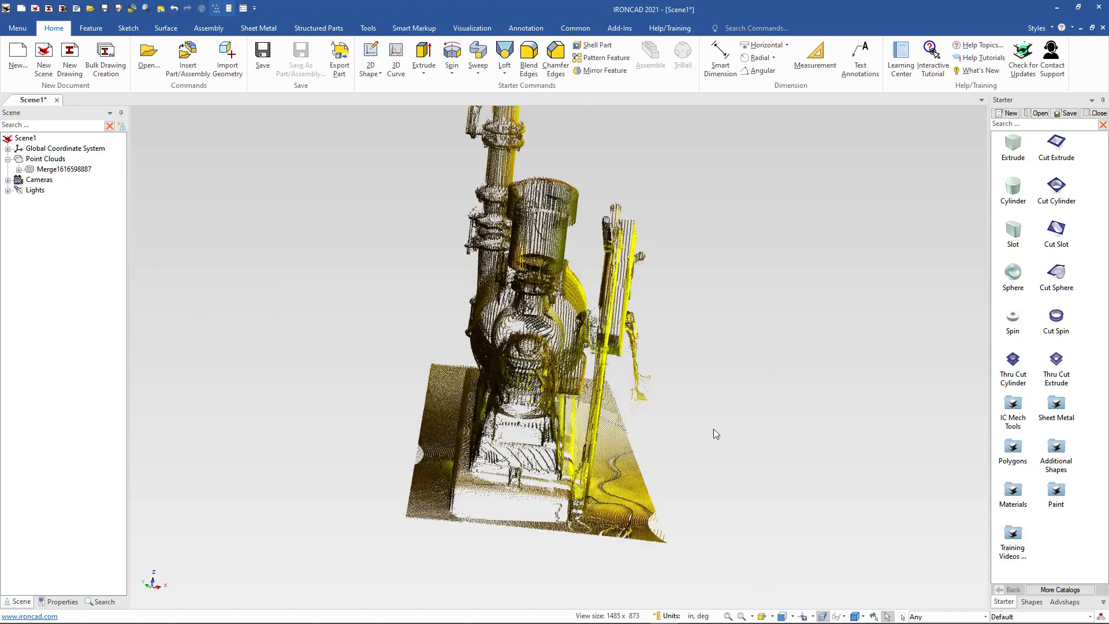
middle_click_drag(695, 443, 722, 300)
scroll(583, 272, "up", 3)
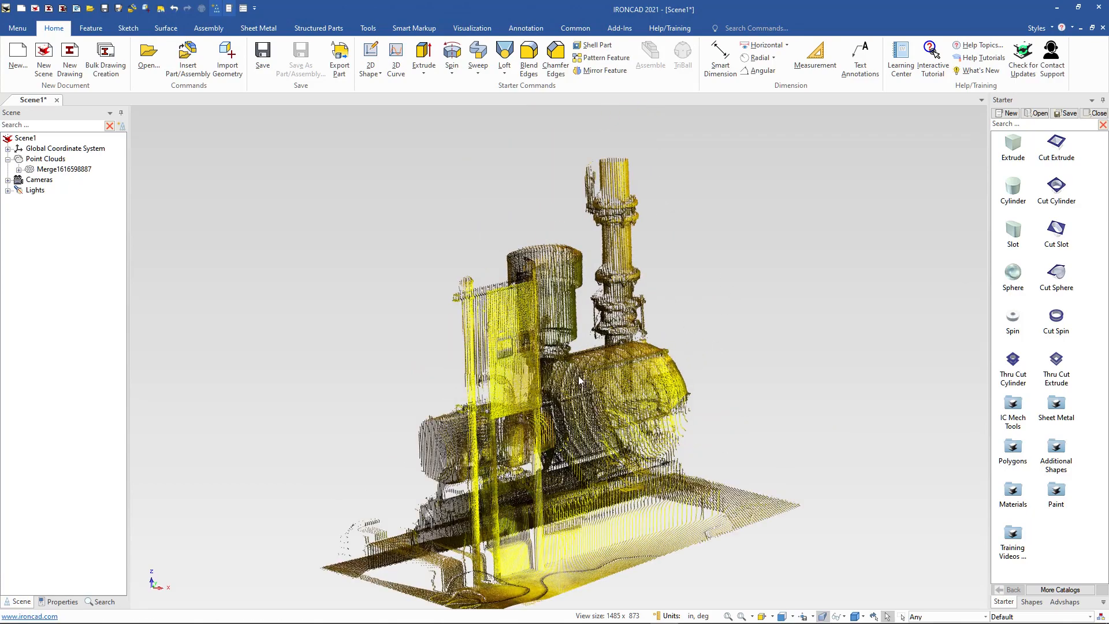
middle_click_drag(601, 379, 604, 417)
scroll(610, 417, "down", 3)
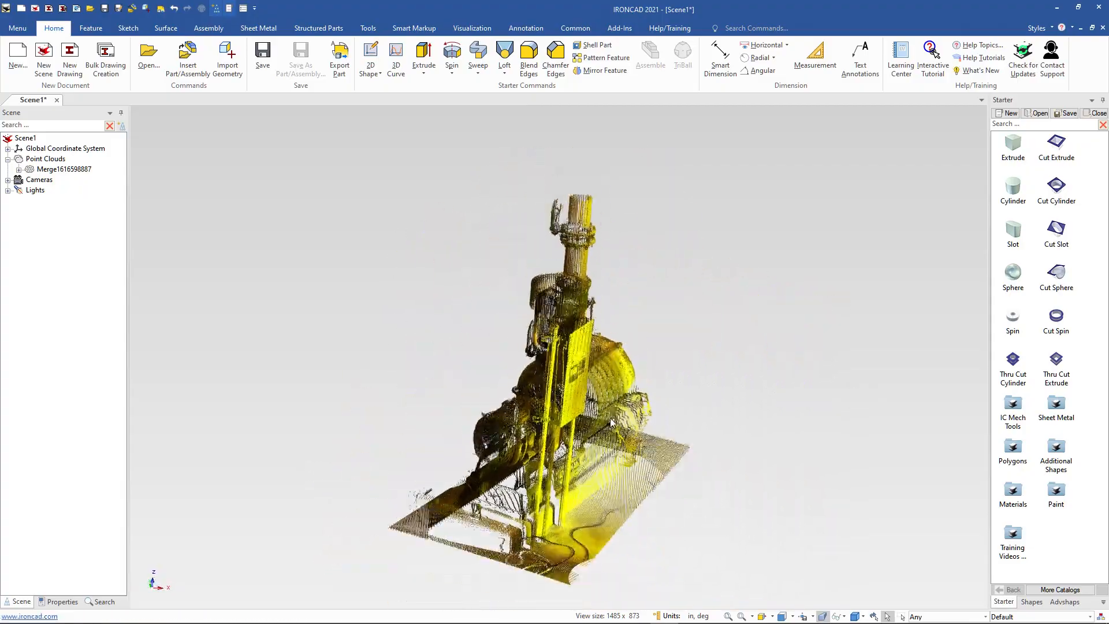
scroll(657, 405, "up", 4)
scroll(418, 361, "down", 2)
scroll(376, 310, "up", 1)
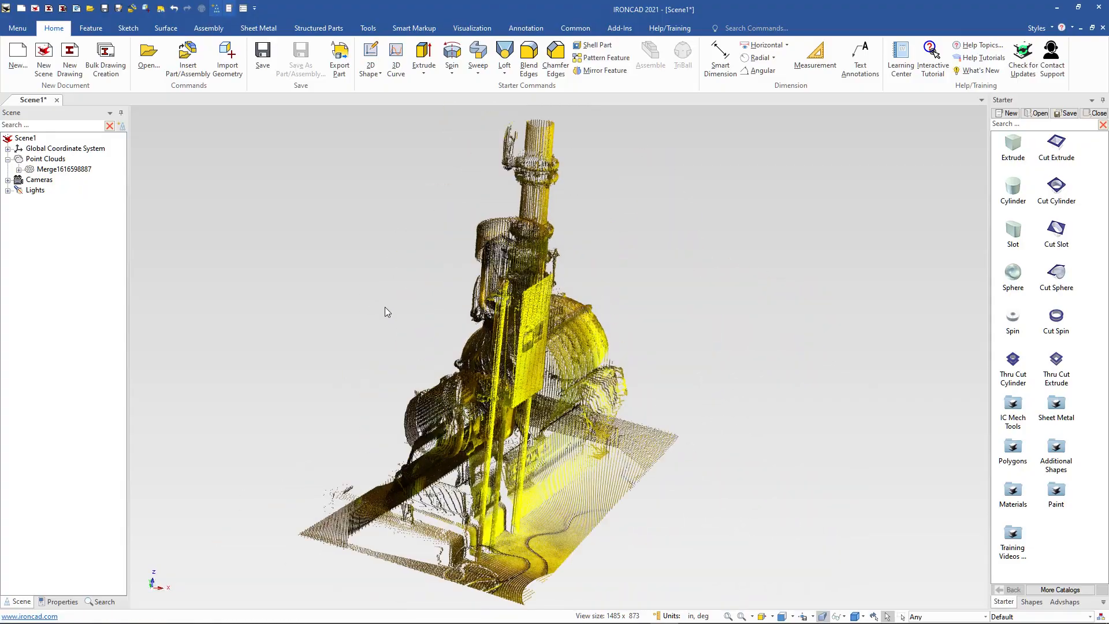
scroll(436, 329, "down", 3)
scroll(437, 332, "up", 2)
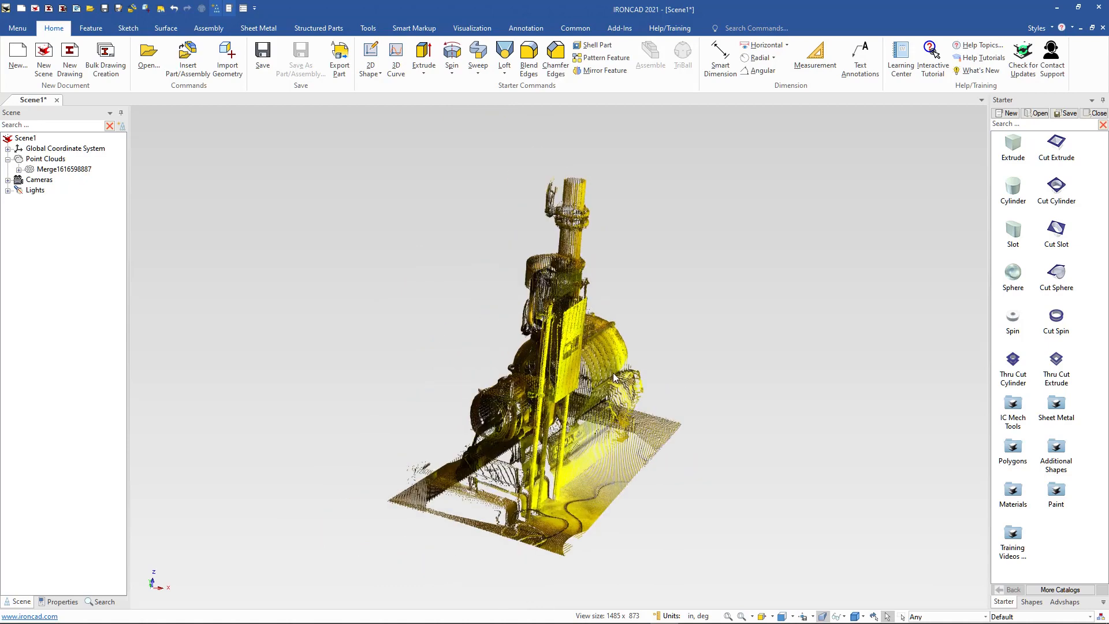
middle_click_drag(612, 372, 587, 389)
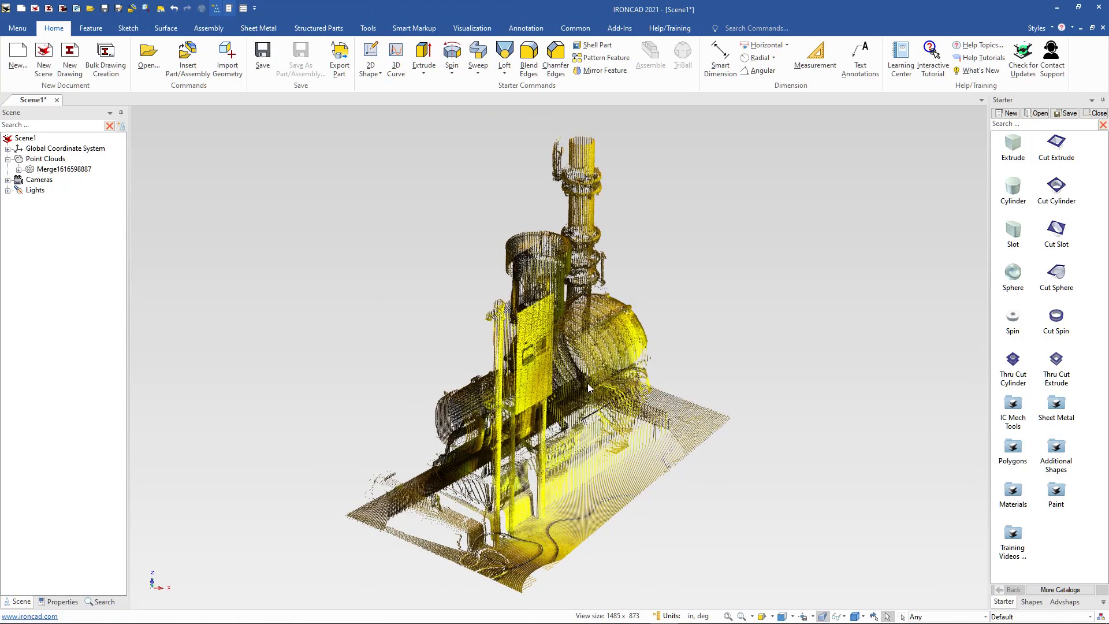